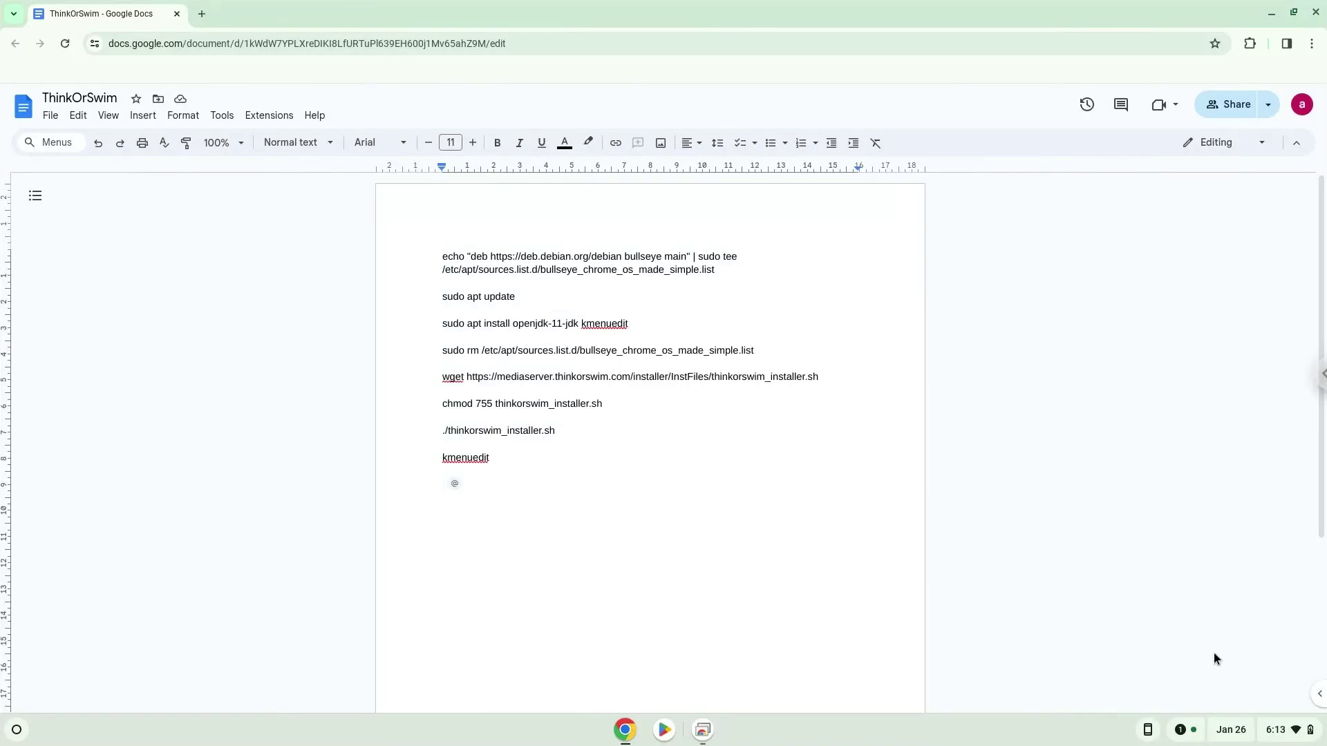
Step: Open ChromeOS Settings to the Advanced > Developers section
{"action": "left_click", "coordinate": [1261, 732]}
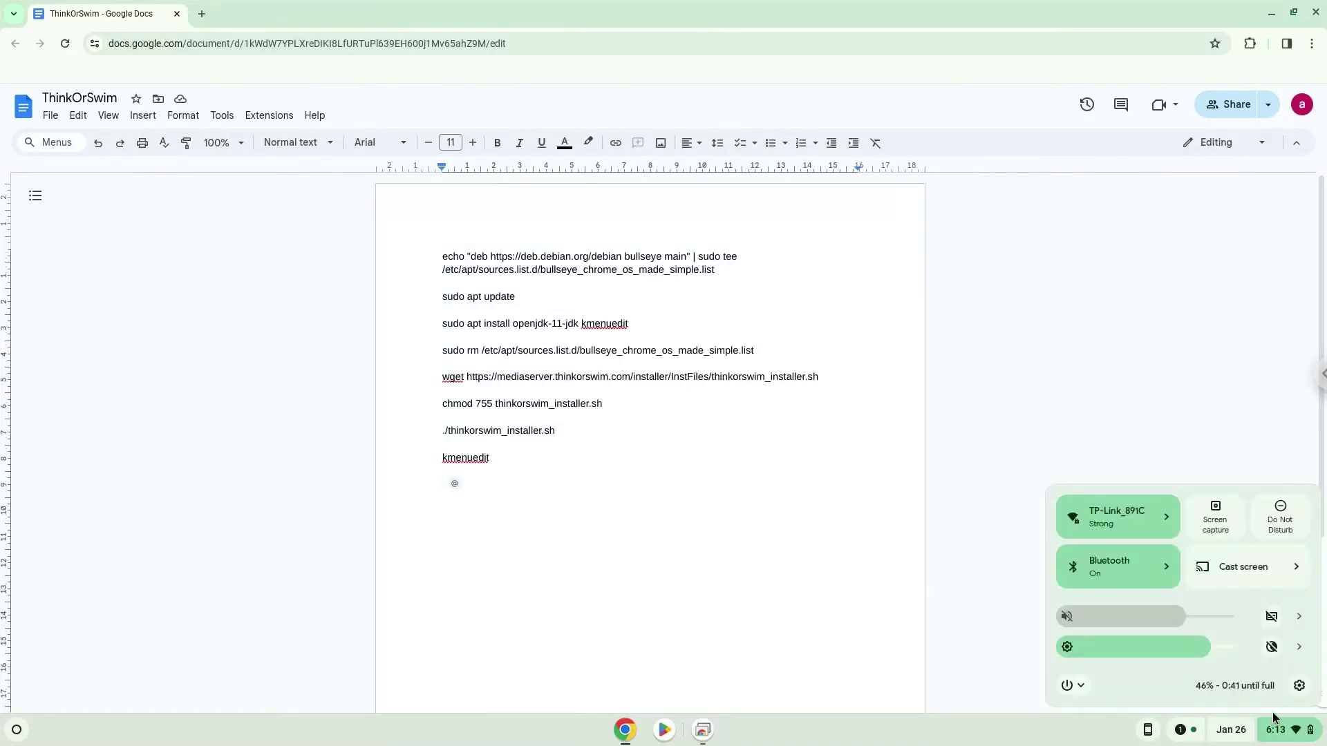
{"action": "left_click", "coordinate": [1299, 686]}
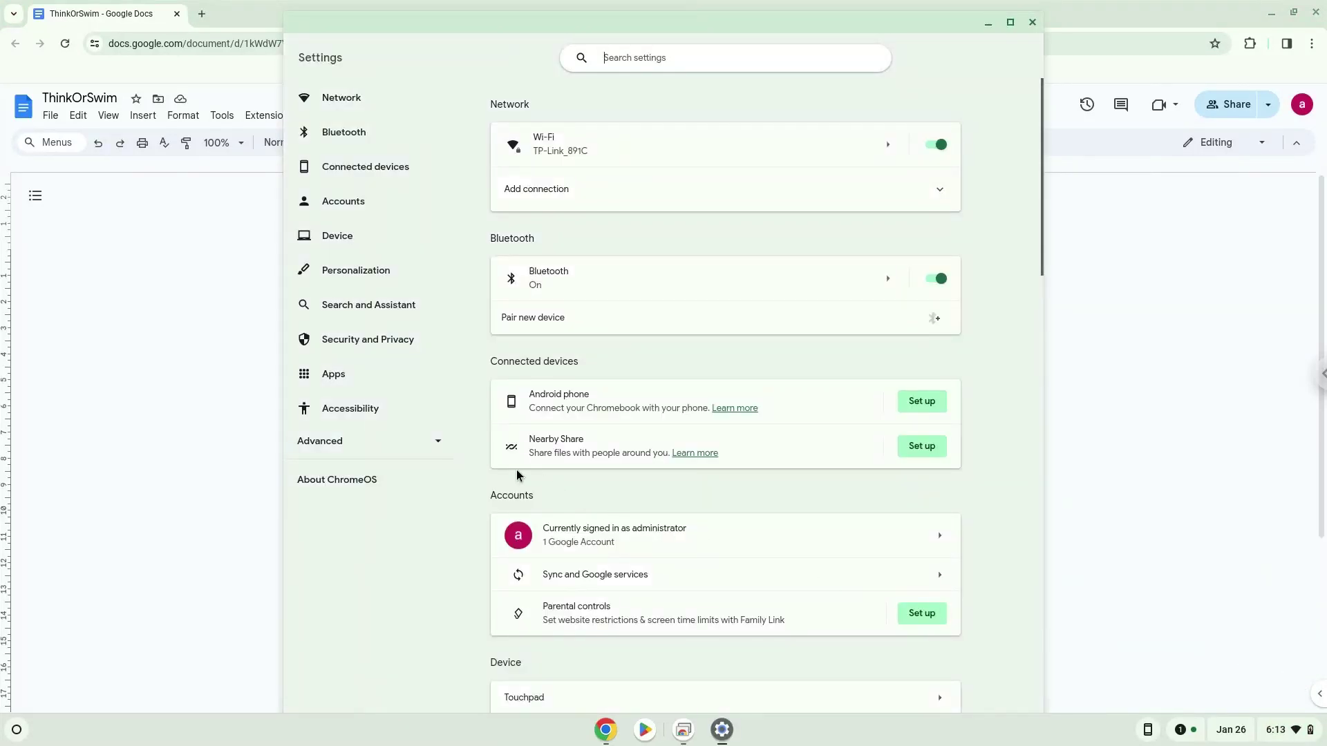
{"action": "left_click", "coordinate": [432, 444]}
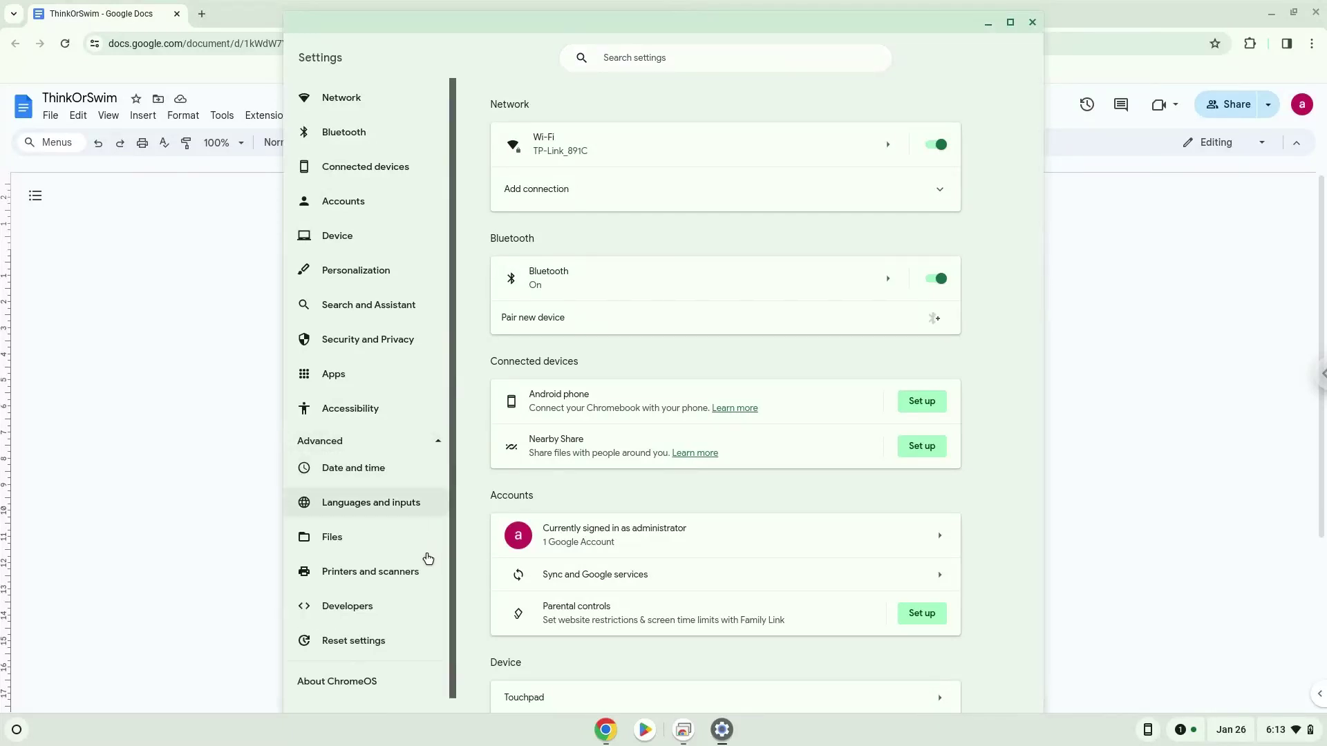
{"action": "left_click", "coordinate": [414, 615]}
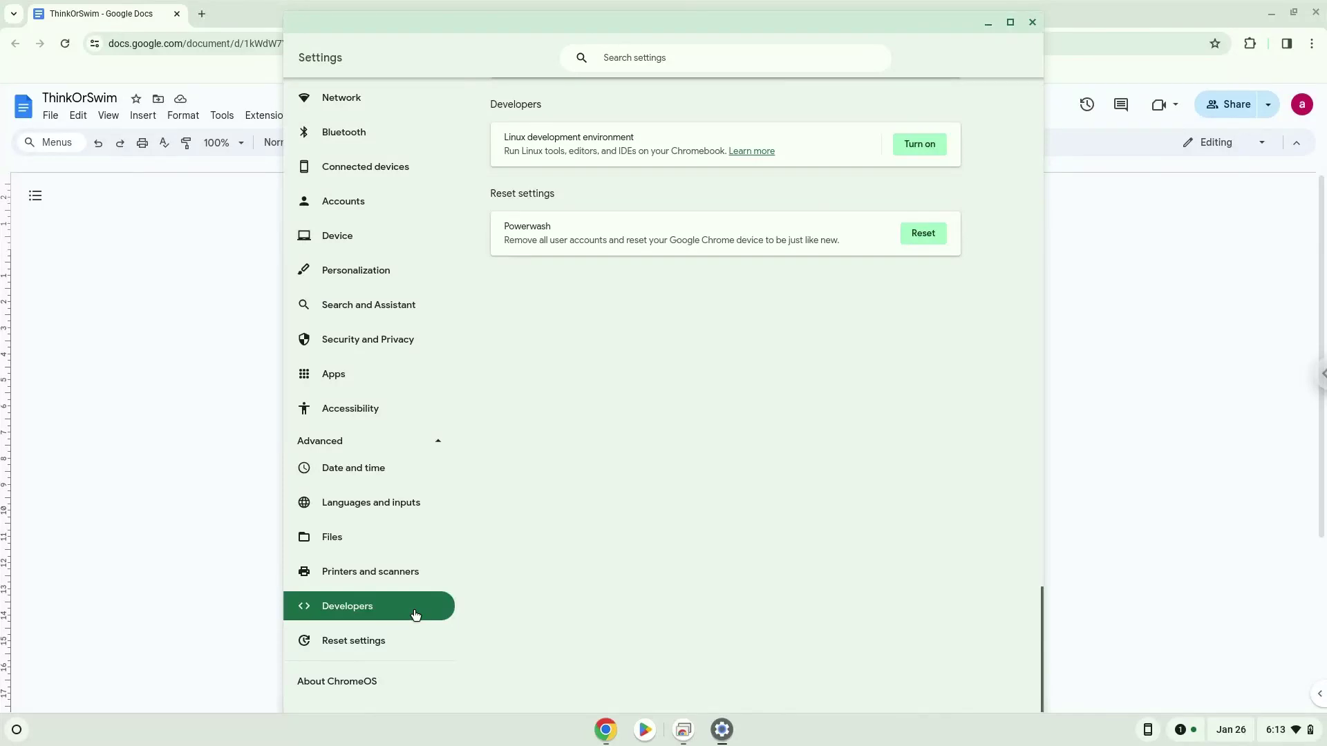
Step: Install the Linux development environment, then close the Terminal and Settings windows
{"action": "left_click", "coordinate": [920, 146]}
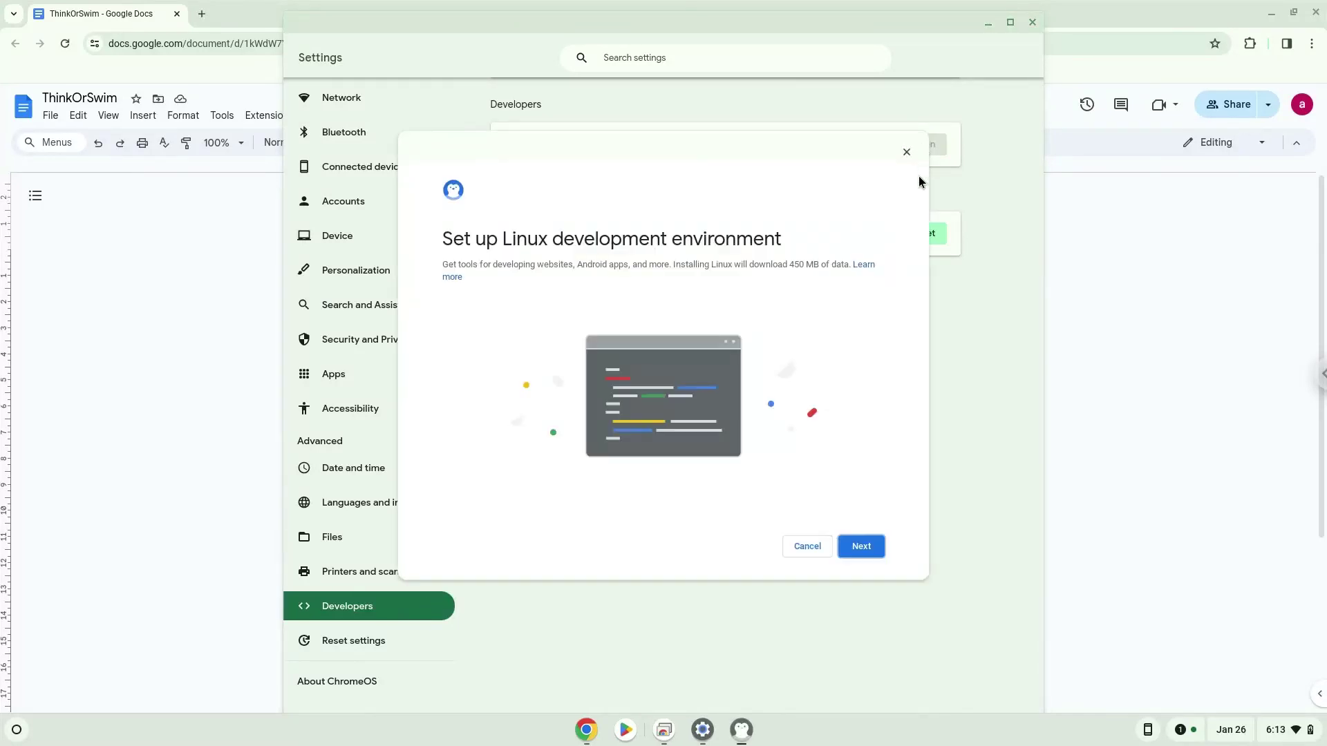
{"action": "left_click", "coordinate": [860, 546]}
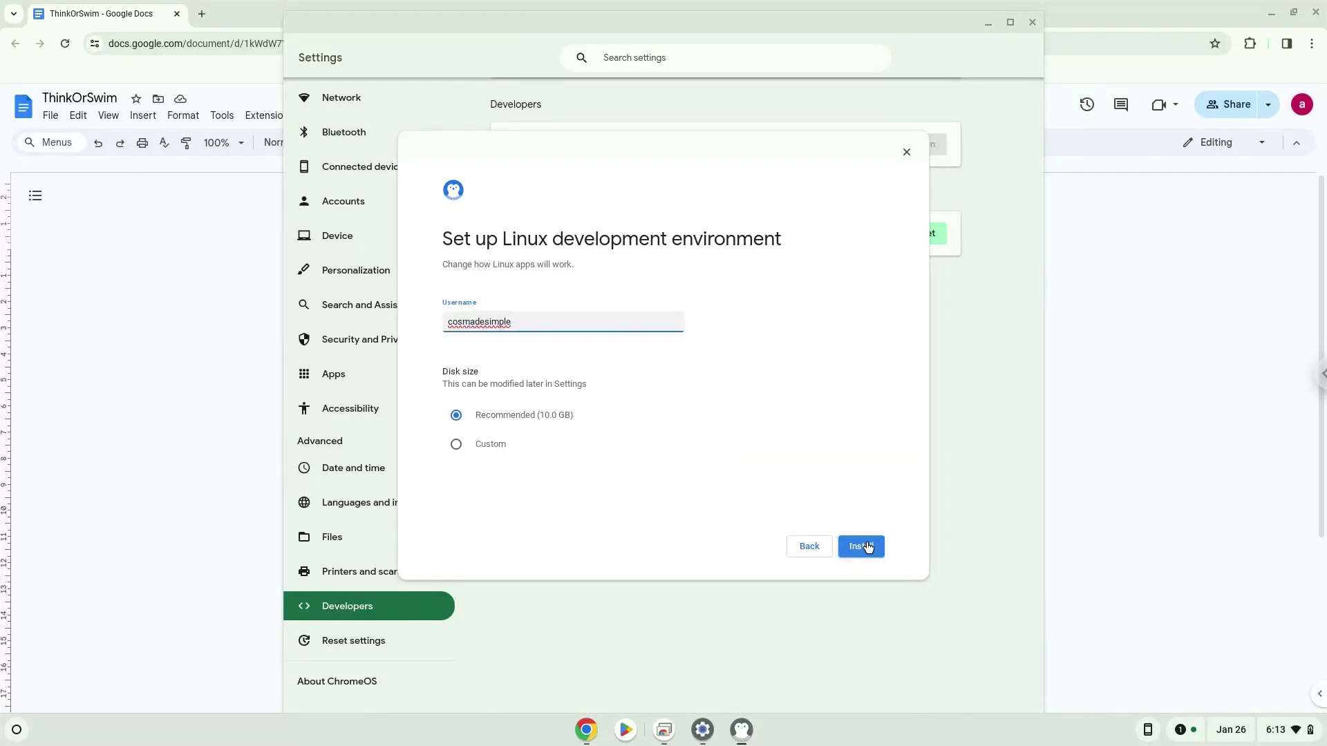
{"action": "left_click", "coordinate": [863, 547]}
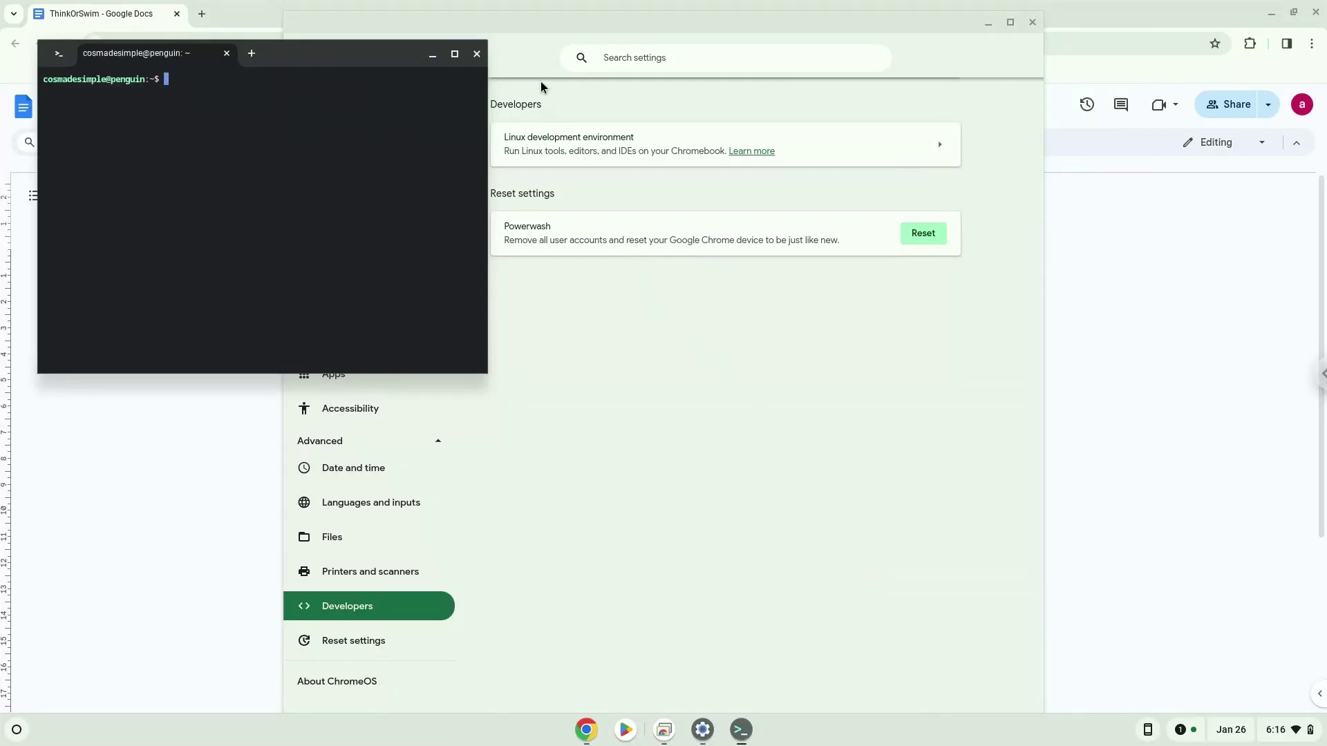
{"action": "left_click", "coordinate": [476, 54]}
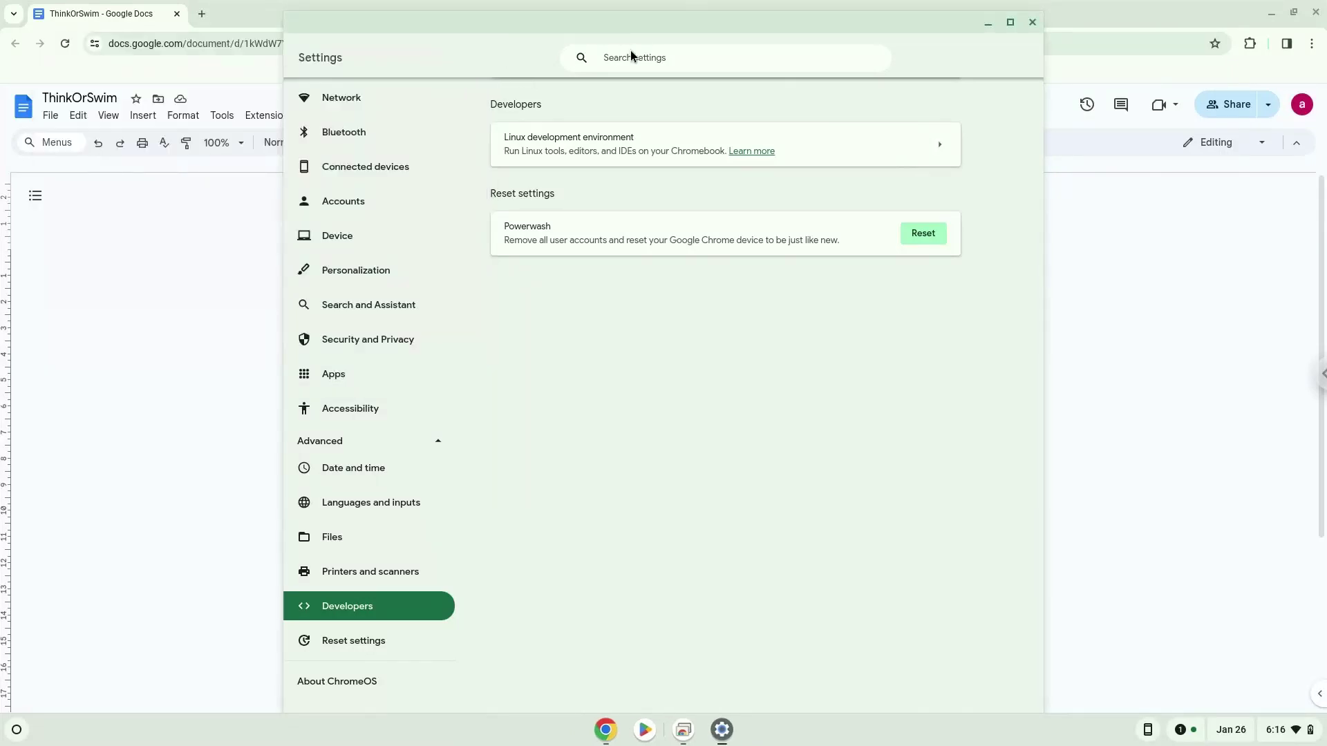
{"action": "left_click", "coordinate": [1032, 24]}
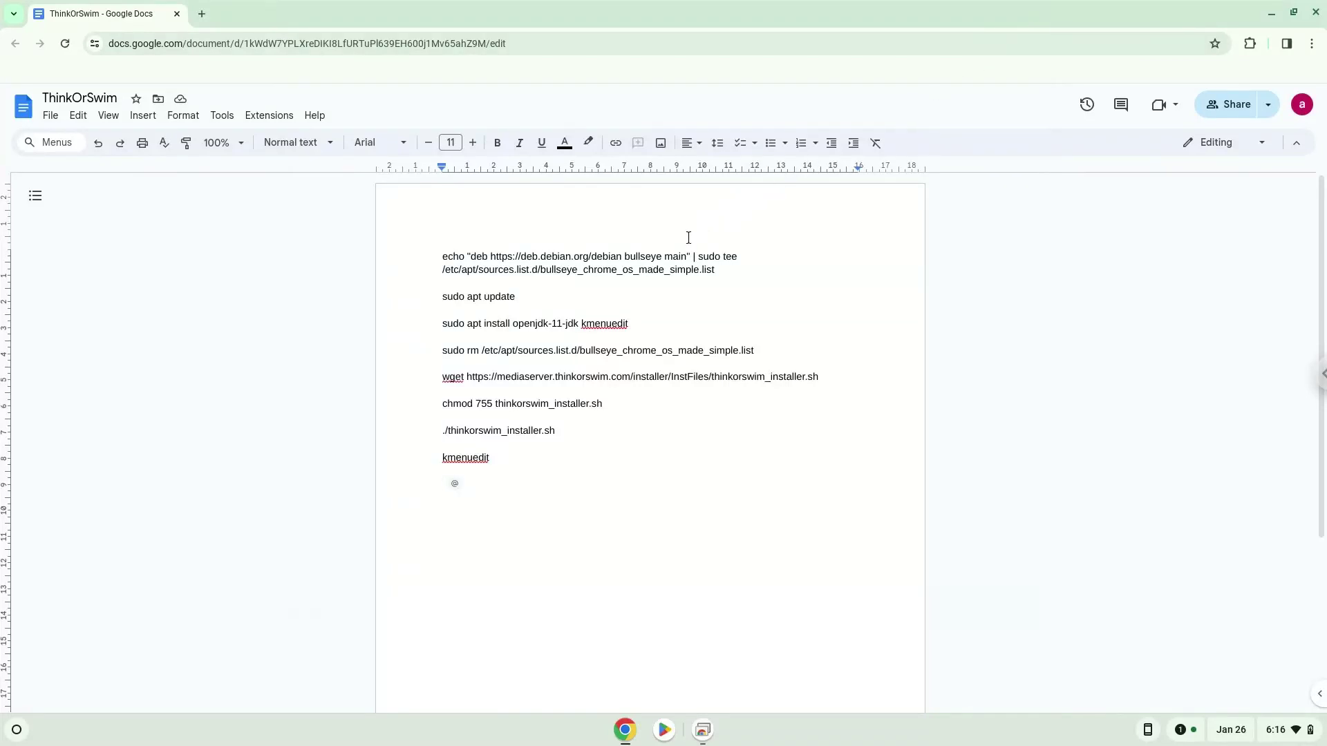
Step: Copy the bullseye echo command from the doc and open a maximized Linux Terminal
{"action": "triple_click", "coordinate": [671, 258]}
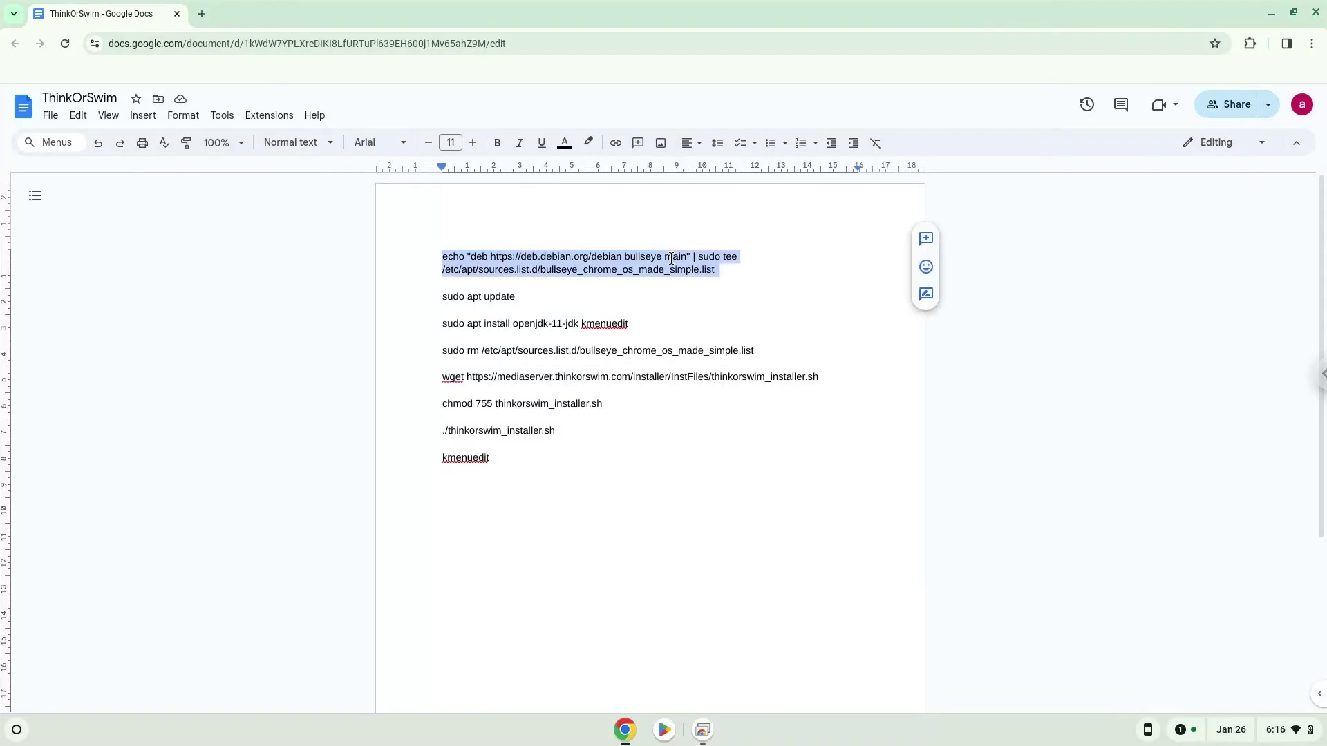
{"action": "right_click", "coordinate": [671, 258]}
{"action": "left_click", "coordinate": [709, 297]}
{"action": "left_click", "coordinate": [24, 731]}
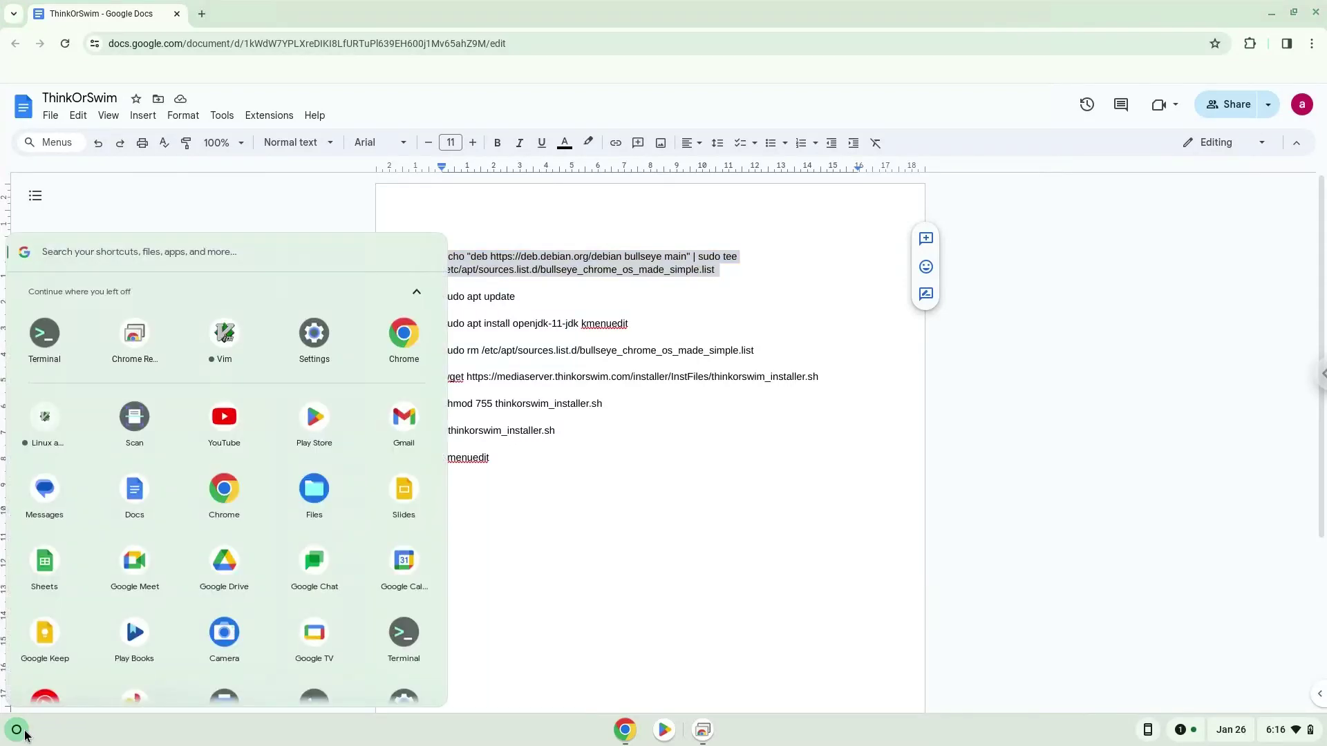
{"action": "left_click", "coordinate": [40, 334]}
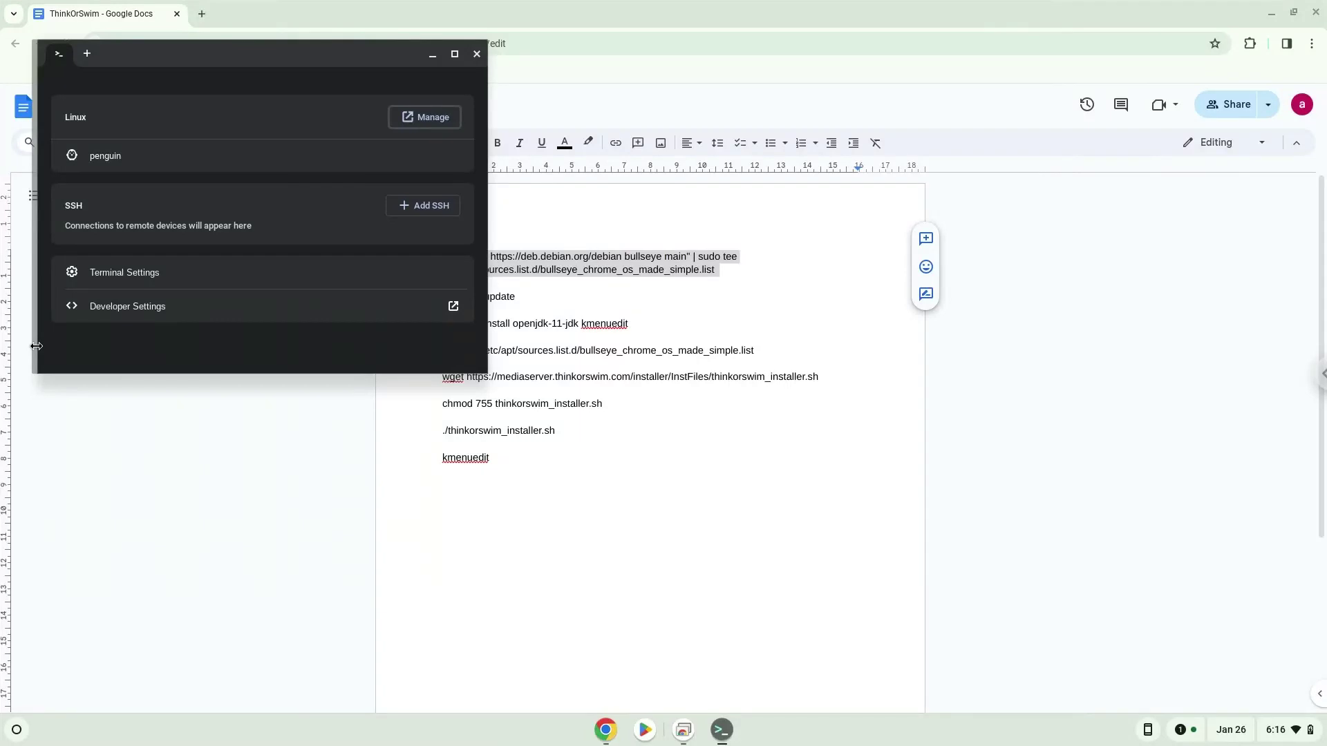
{"action": "double_click", "coordinate": [248, 61]}
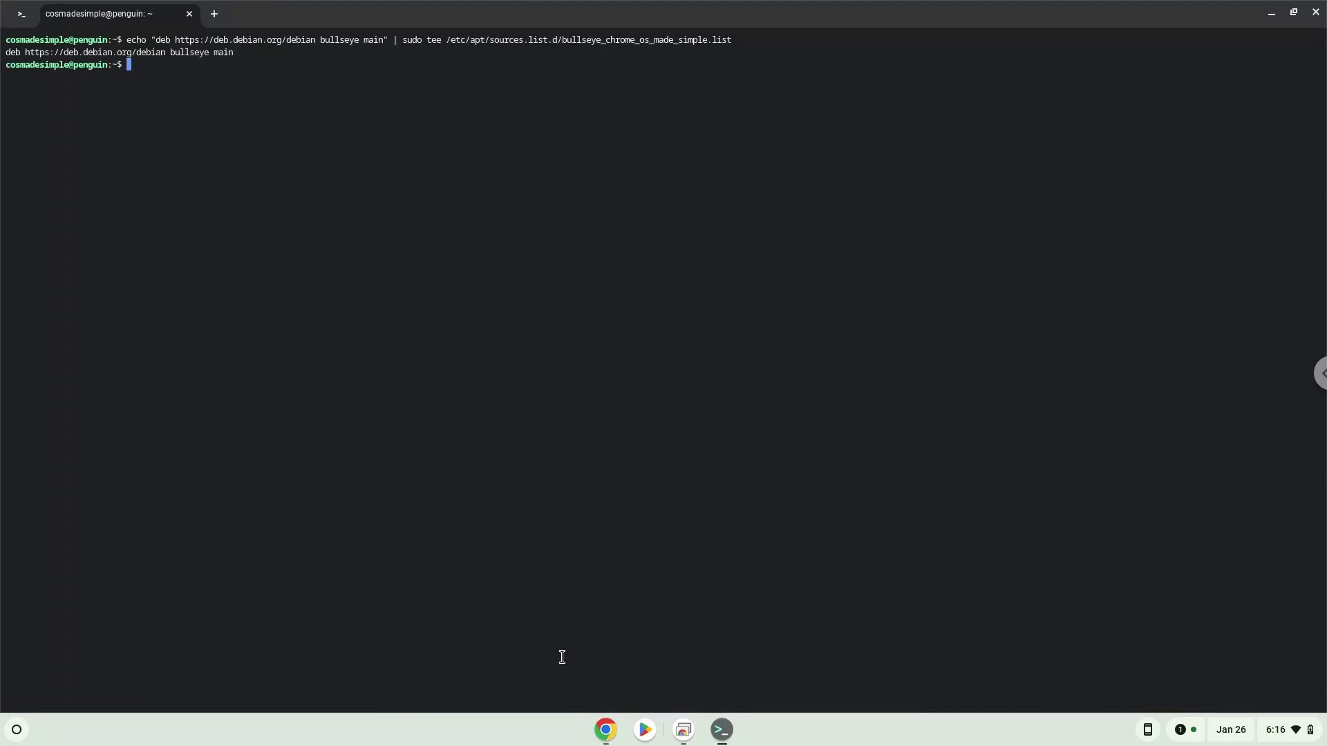
Step: Copy 'sudo apt update' from the doc and run it in the Terminal
{"action": "left_click", "coordinate": [604, 729]}
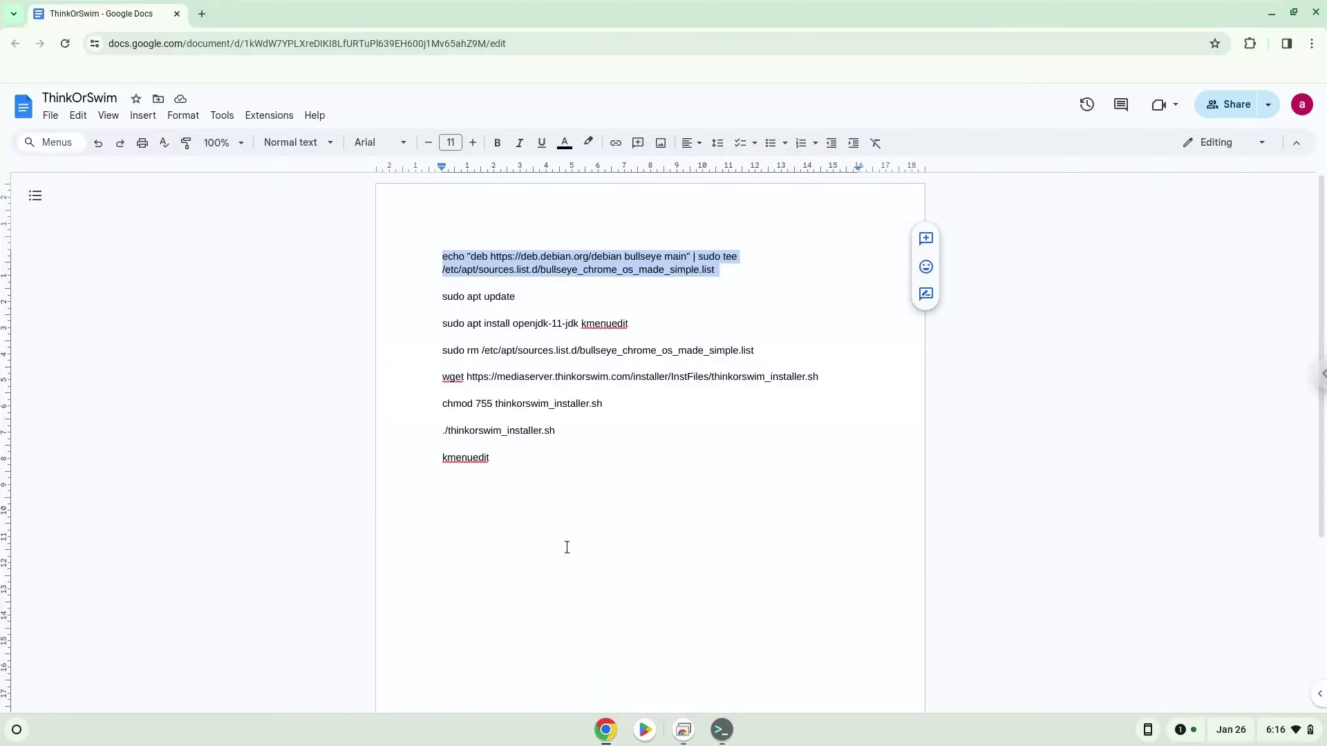
{"action": "triple_click", "coordinate": [454, 297]}
{"action": "right_click", "coordinate": [451, 298]}
{"action": "left_click", "coordinate": [491, 336]}
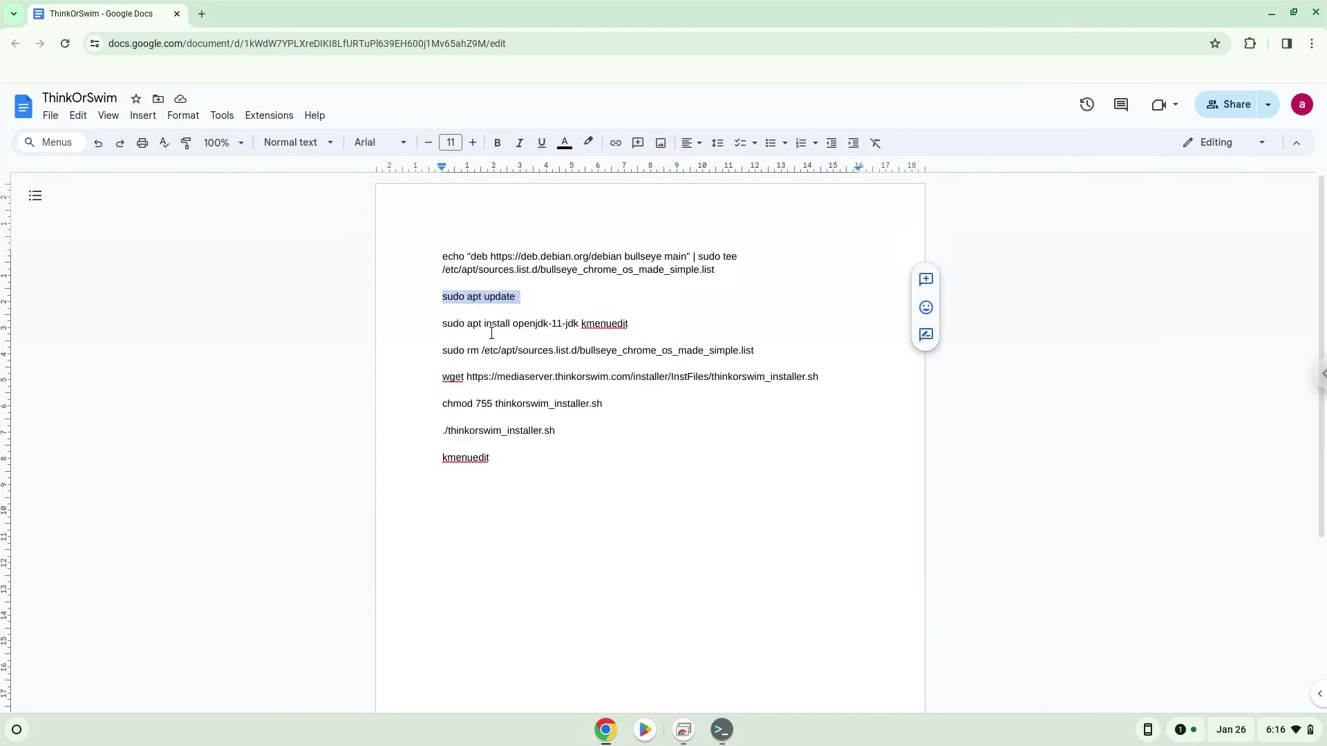
{"action": "left_click", "coordinate": [721, 730]}
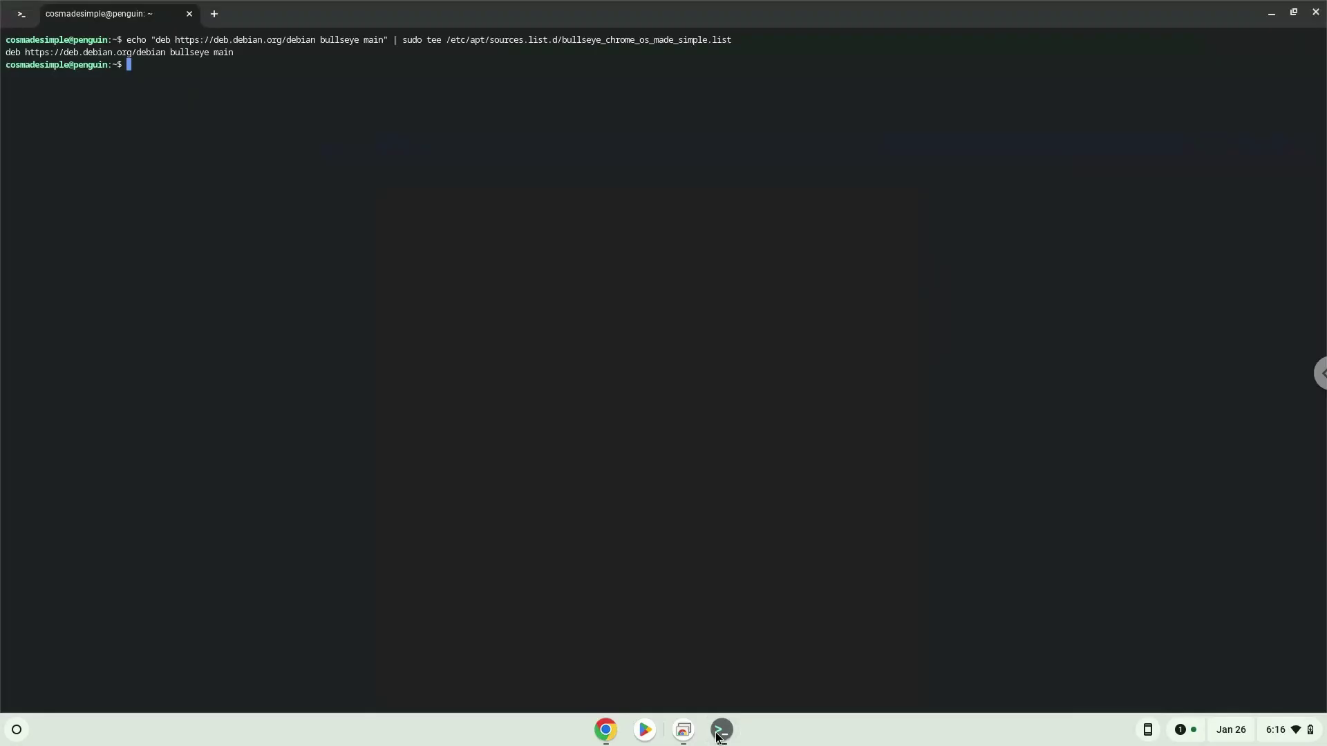
{"action": "right_click", "coordinate": [596, 499]}
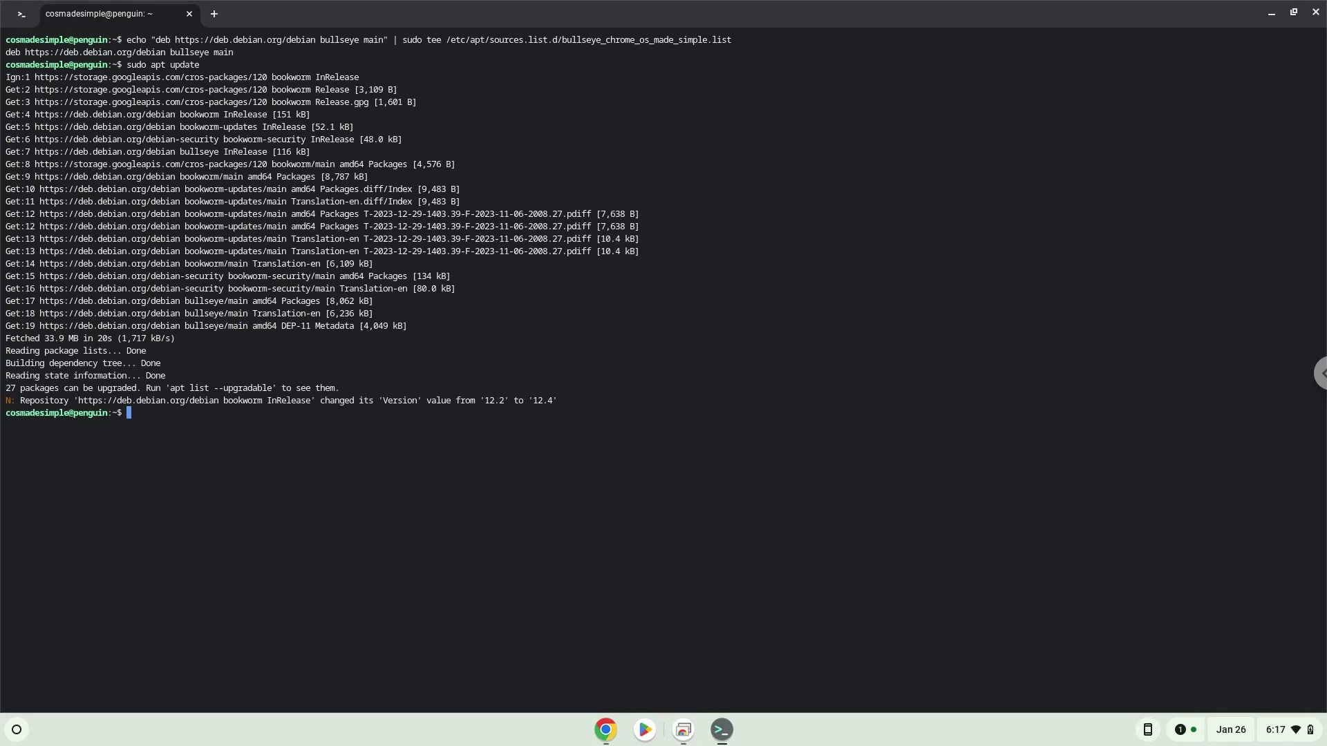
Step: Run 'sudo apt install openjdk-11-jdk kmenuedit' from the doc and confirm the installation
{"action": "left_click", "coordinate": [605, 731]}
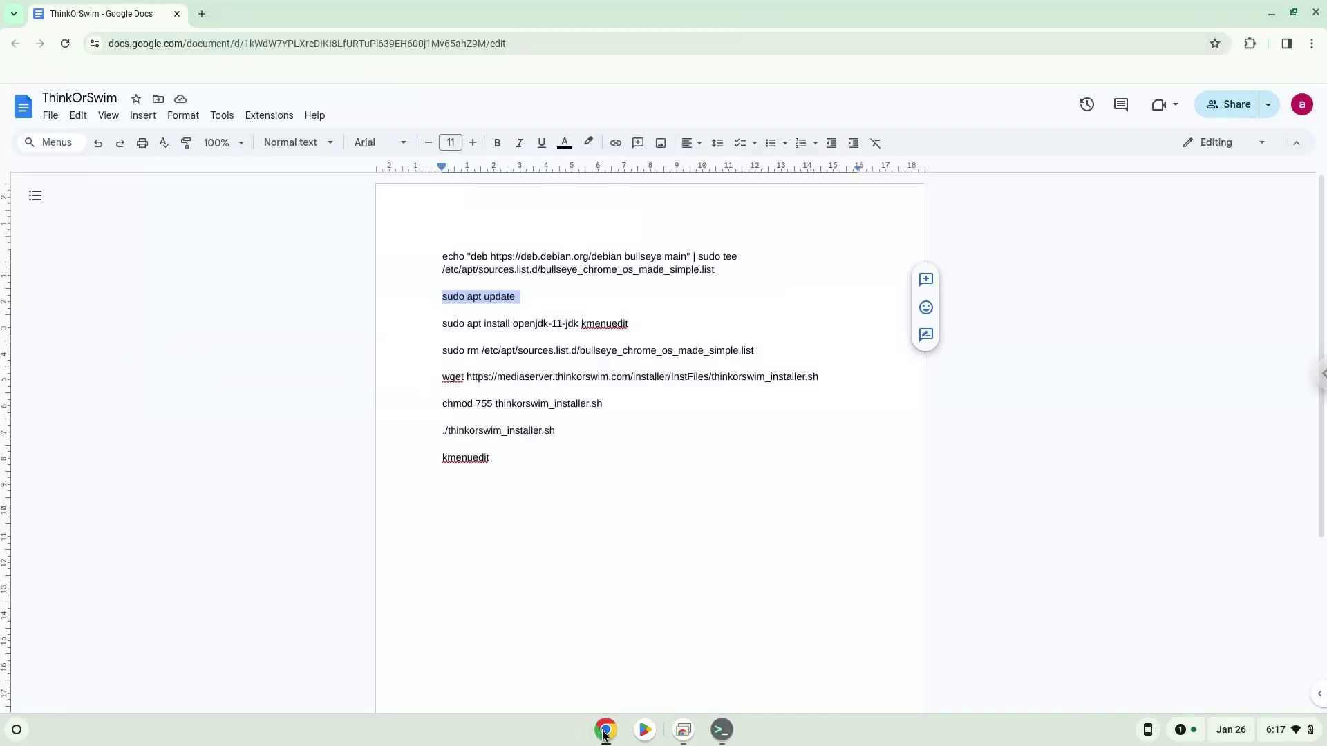
{"action": "left_click", "coordinate": [485, 321]}
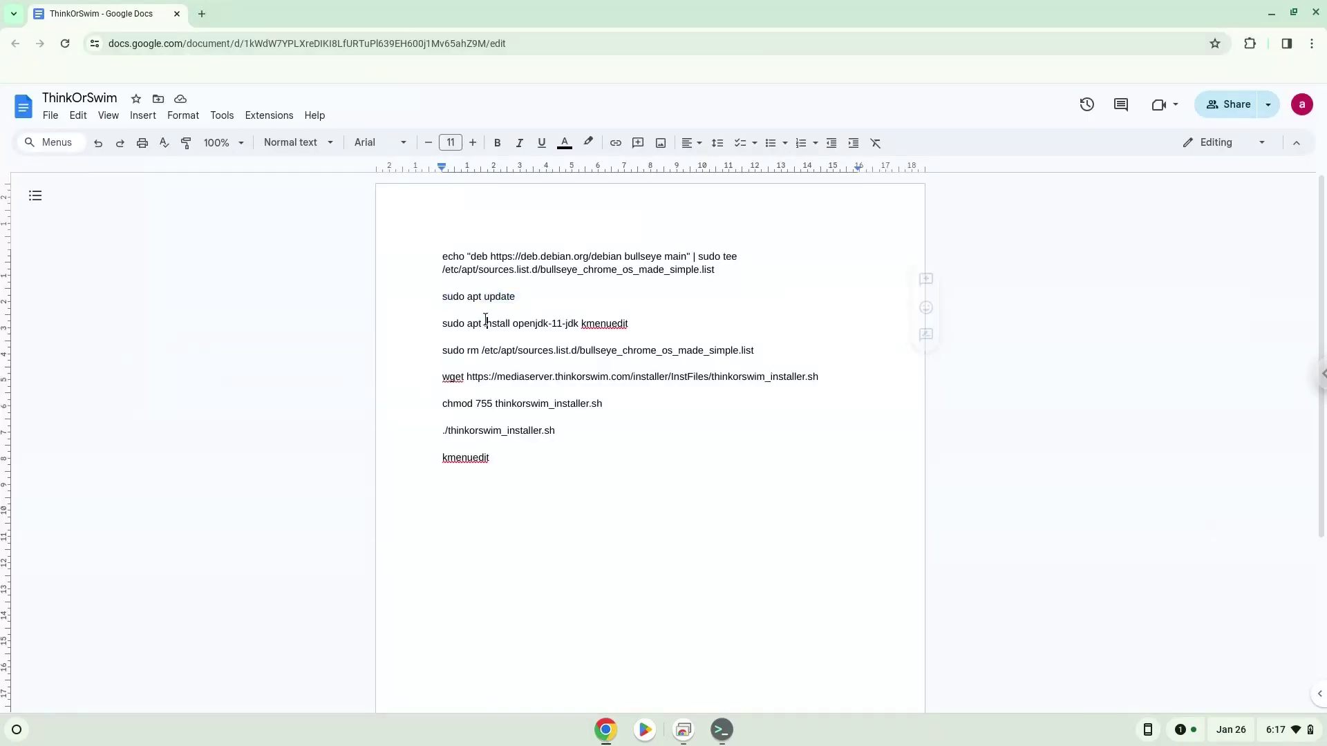
{"action": "triple_click", "coordinate": [486, 321]}
{"action": "right_click", "coordinate": [485, 322]}
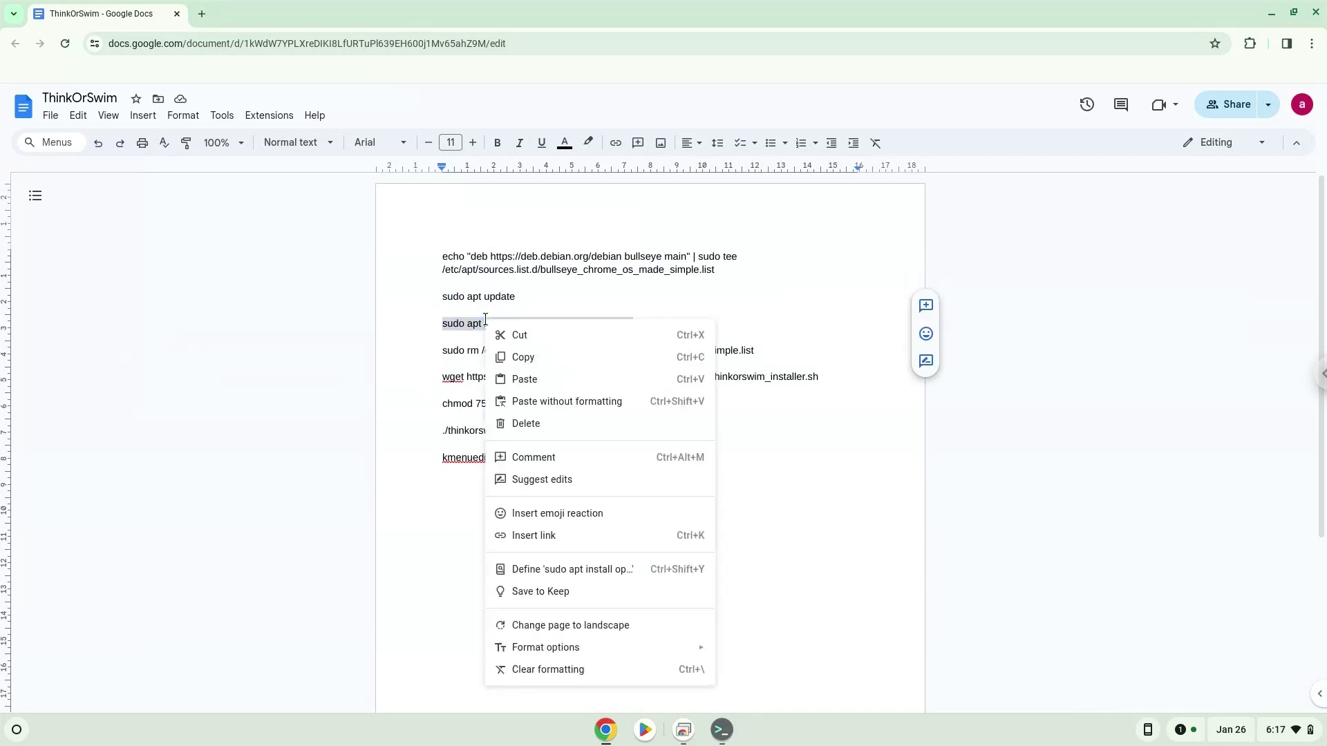
{"action": "left_click", "coordinate": [519, 357]}
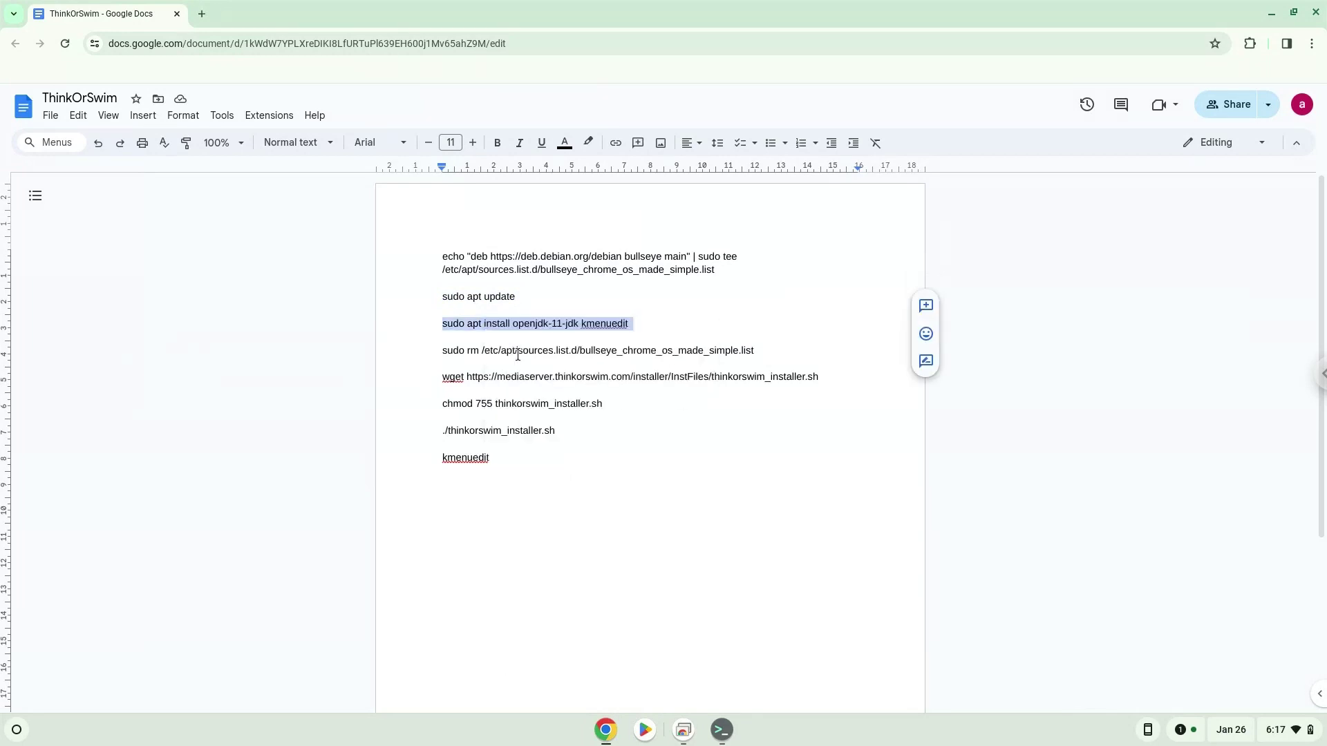
{"action": "left_click", "coordinate": [721, 732]}
{"action": "key", "text": "ctrl+shift+v"}
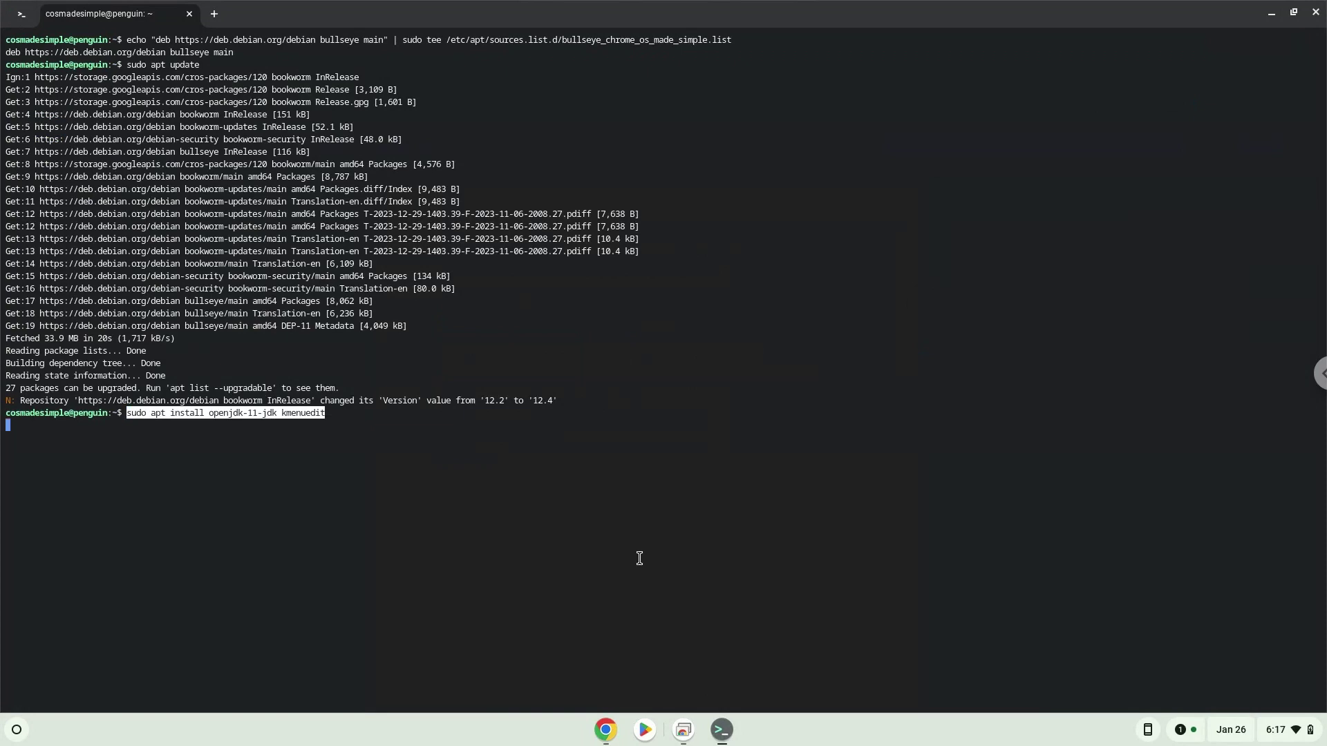
{"action": "key", "text": "Return"}
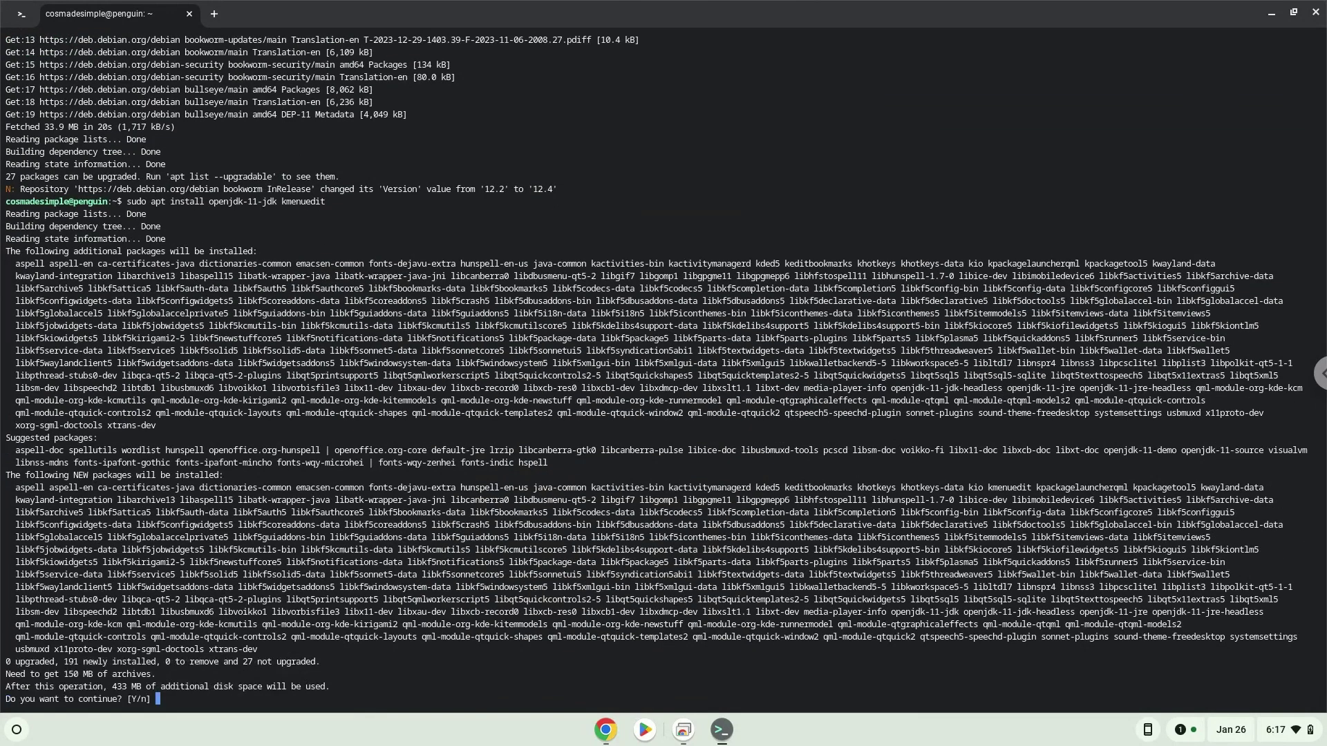
{"action": "key", "text": "Return"}
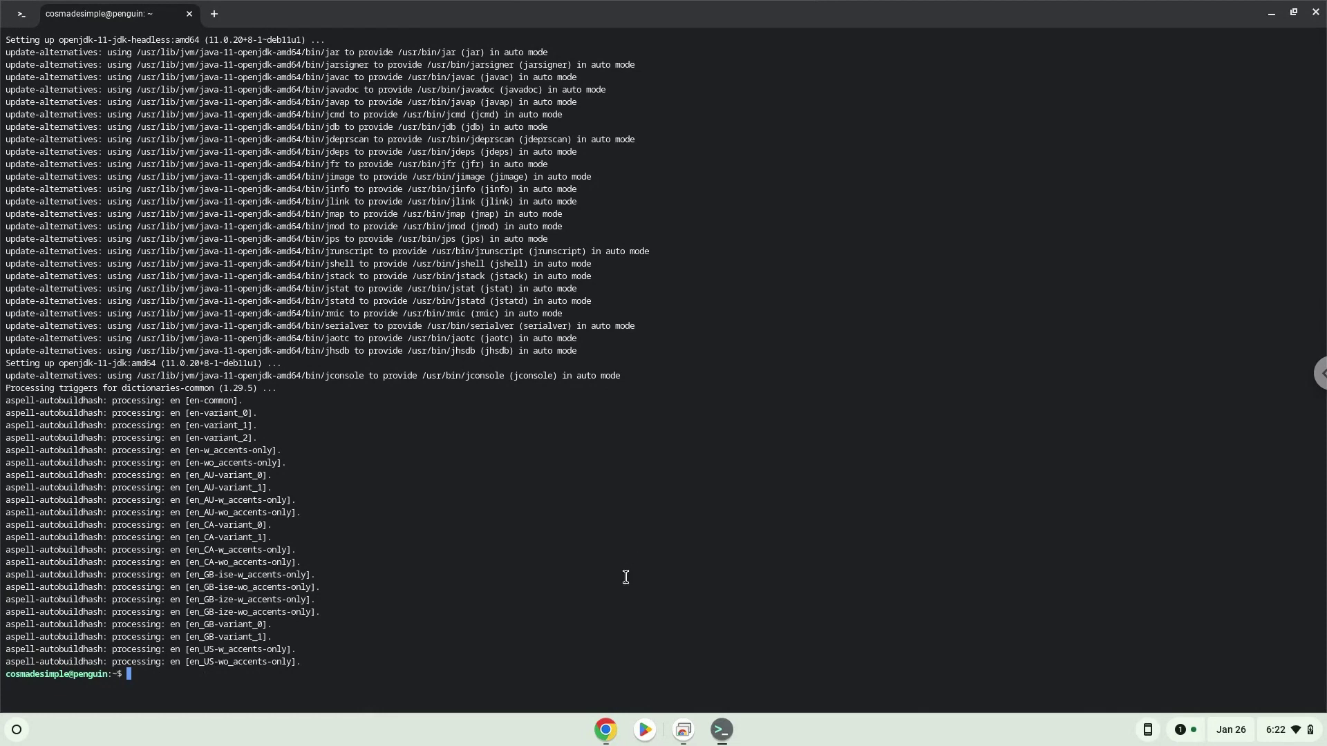
Step: Run the doc's sudo rm command to remove the bullseye sources list file
{"action": "left_click", "coordinate": [604, 731]}
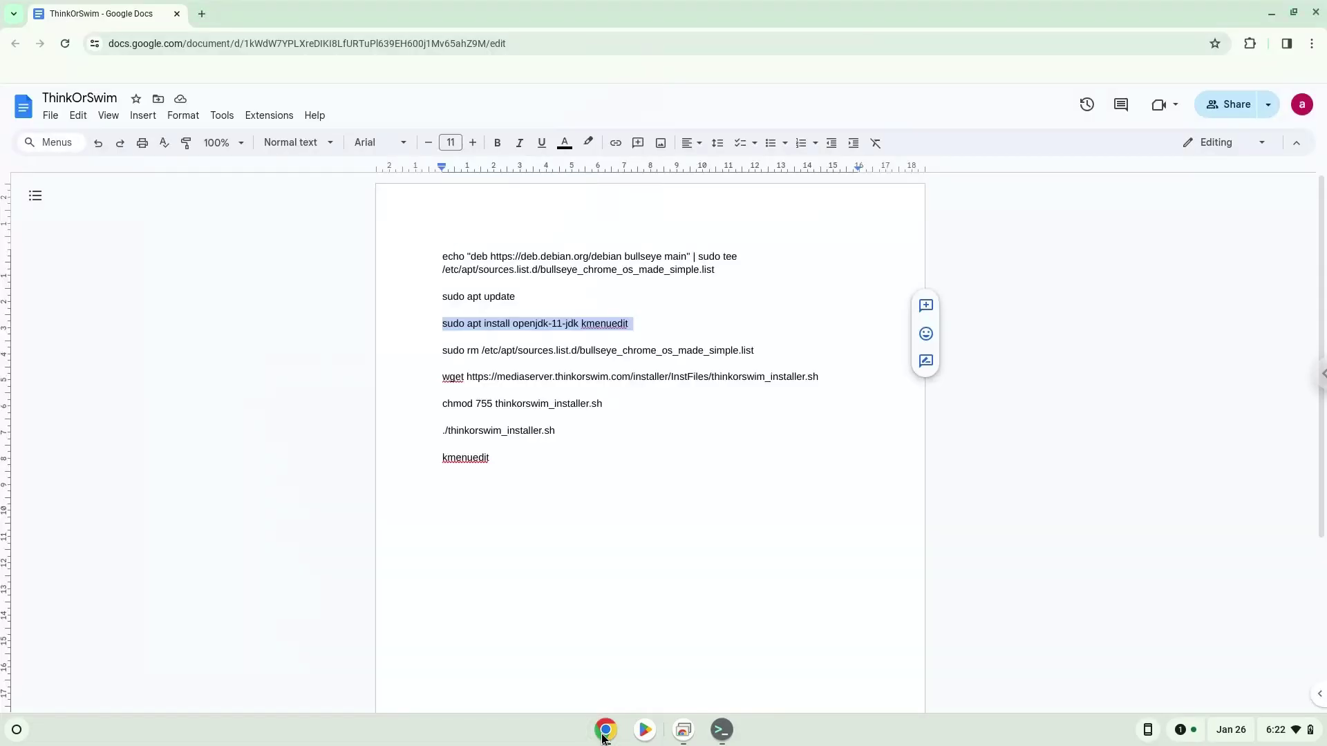
{"action": "triple_click", "coordinate": [542, 353]}
{"action": "right_click", "coordinate": [543, 353]}
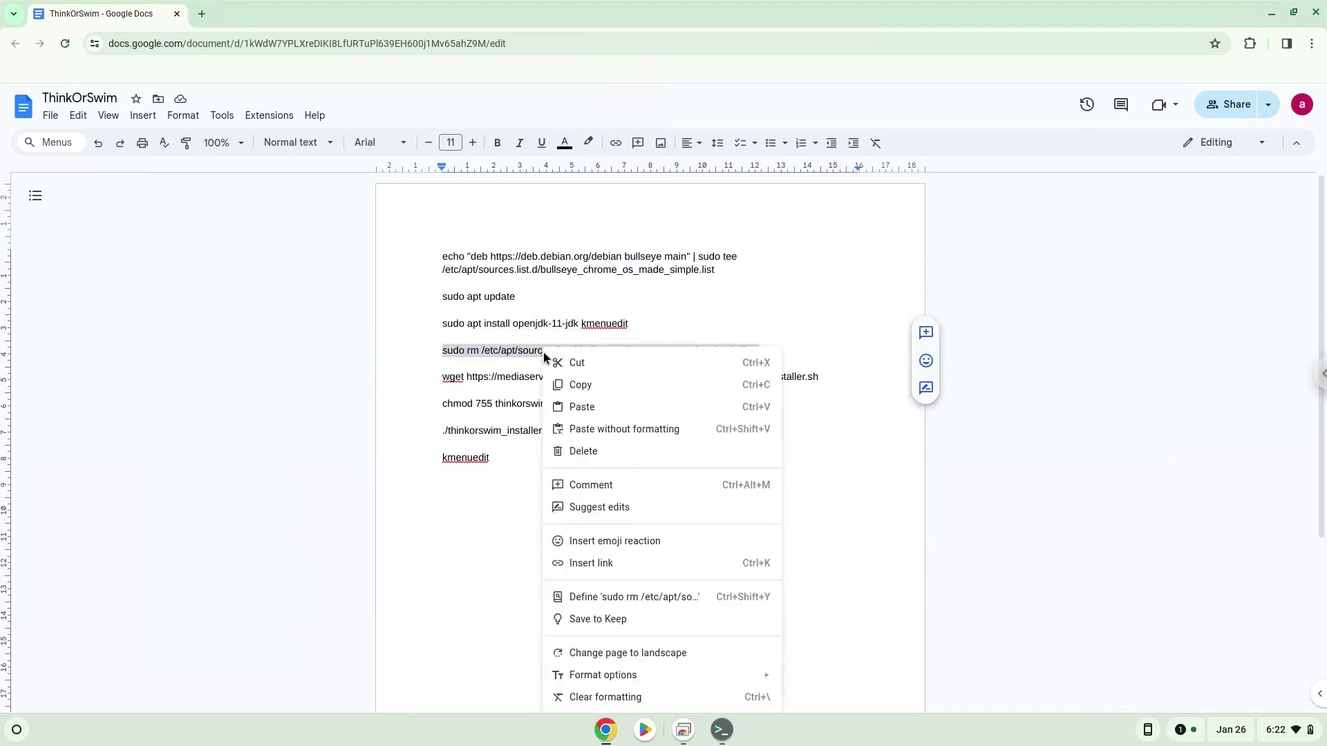
{"action": "left_click", "coordinate": [573, 386]}
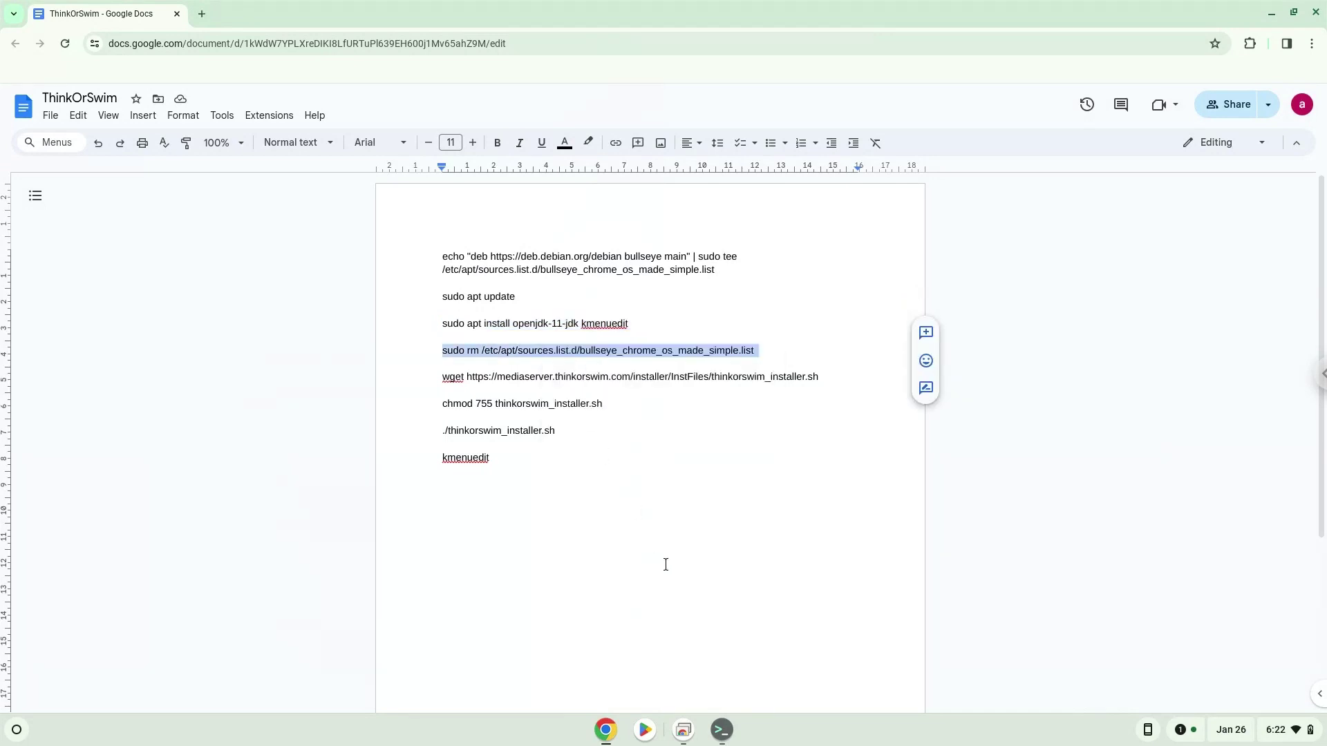
{"action": "left_click", "coordinate": [718, 728]}
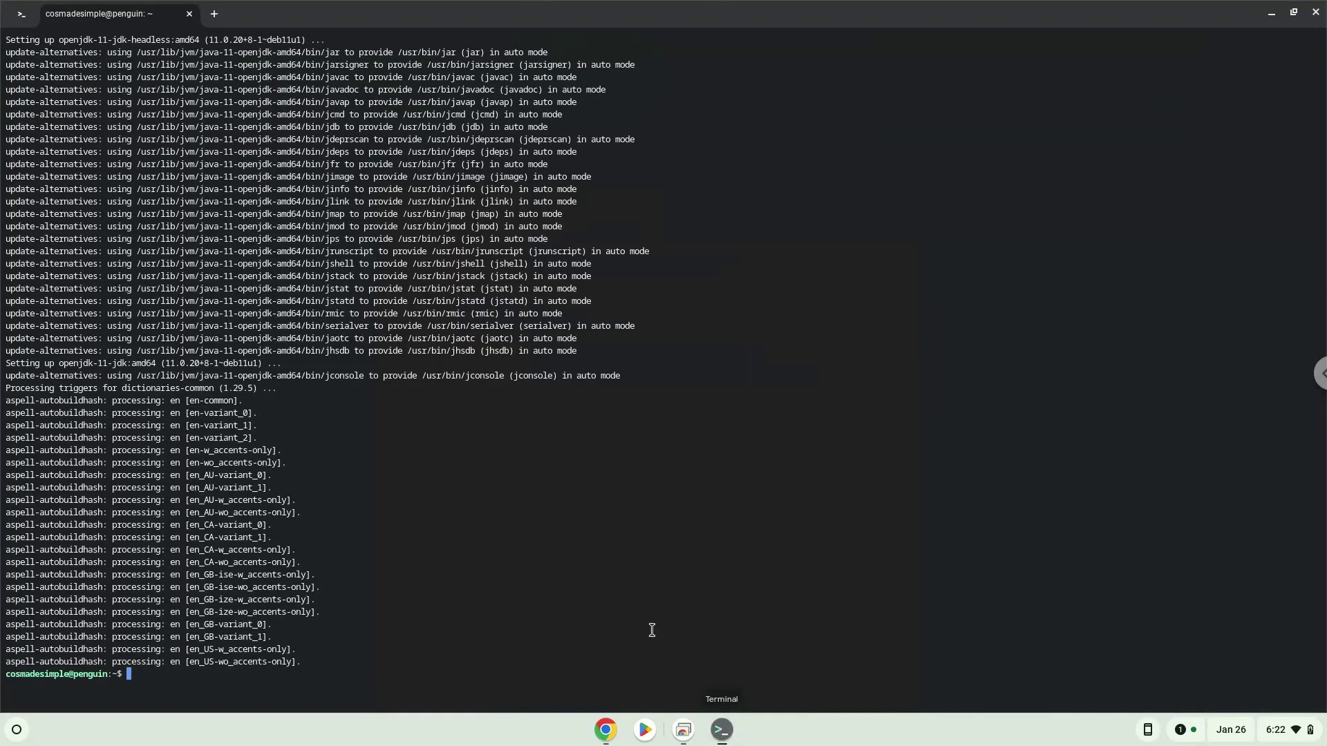
{"action": "key", "text": "ctrl+shift+v"}
{"action": "key", "text": "Return"}
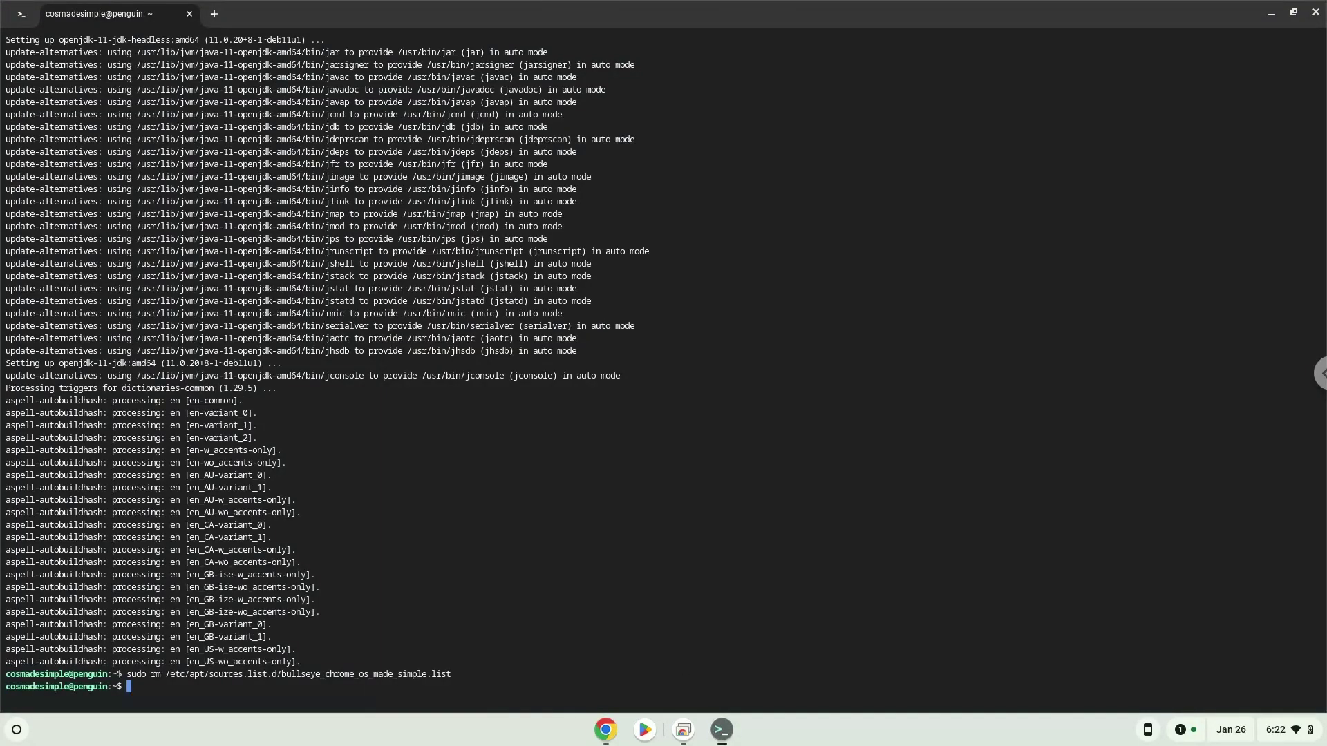
Step: Run the doc's wget command to download thinkorswim_installer.sh
{"action": "left_click", "coordinate": [606, 731]}
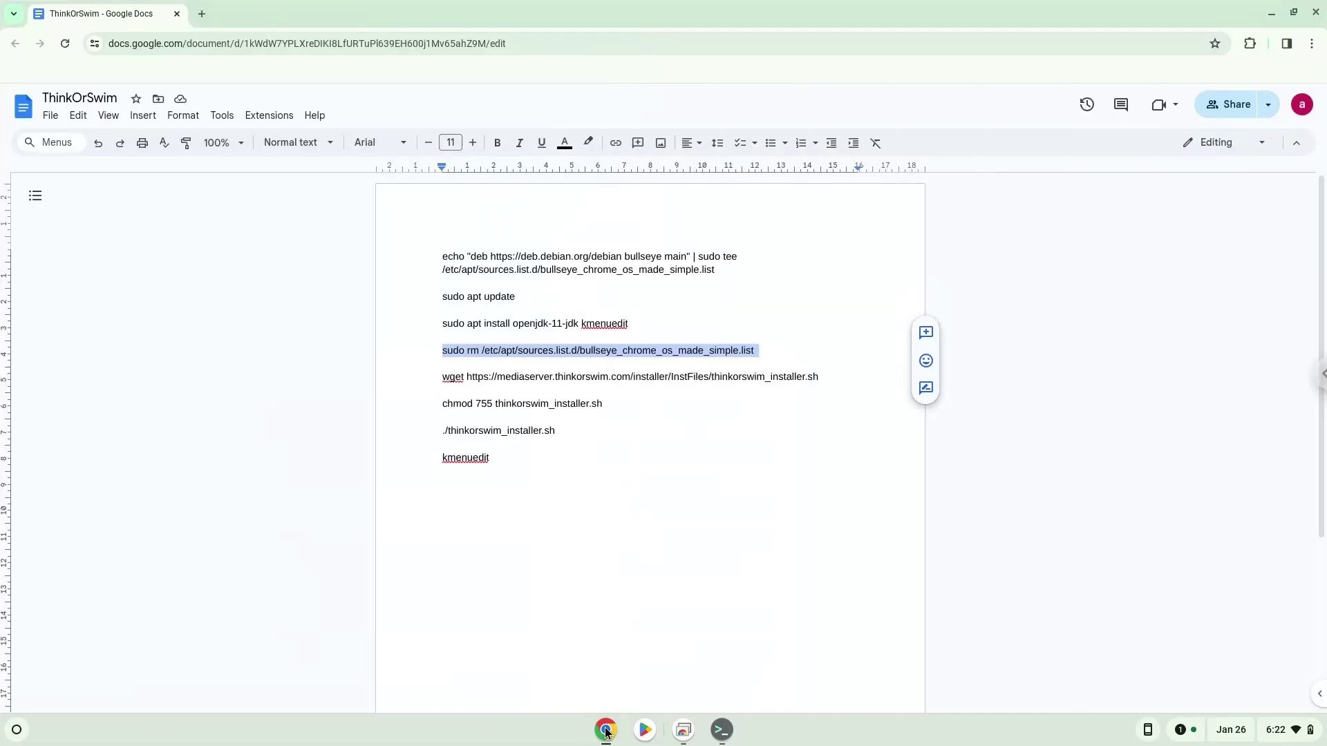
{"action": "left_click", "coordinate": [524, 377]}
{"action": "triple_click", "coordinate": [523, 376]}
{"action": "right_click", "coordinate": [522, 375]}
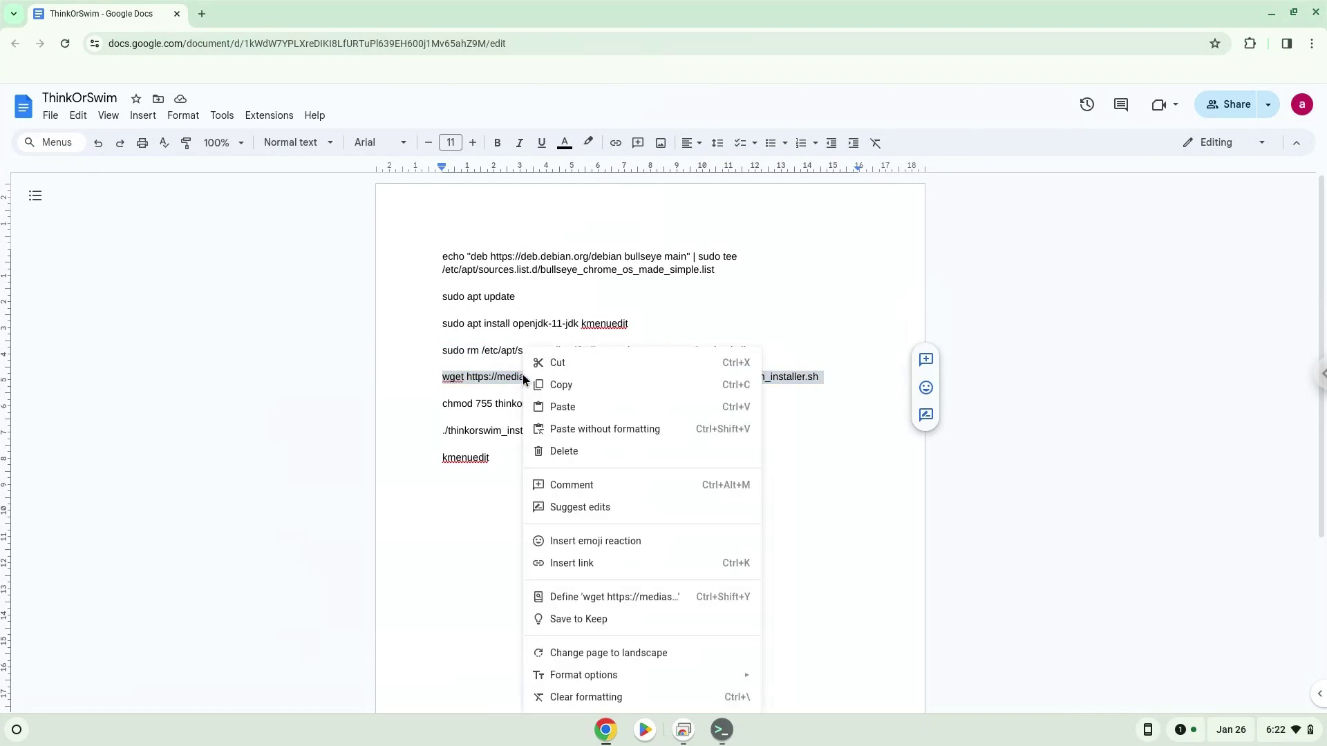
{"action": "left_click", "coordinate": [561, 385]}
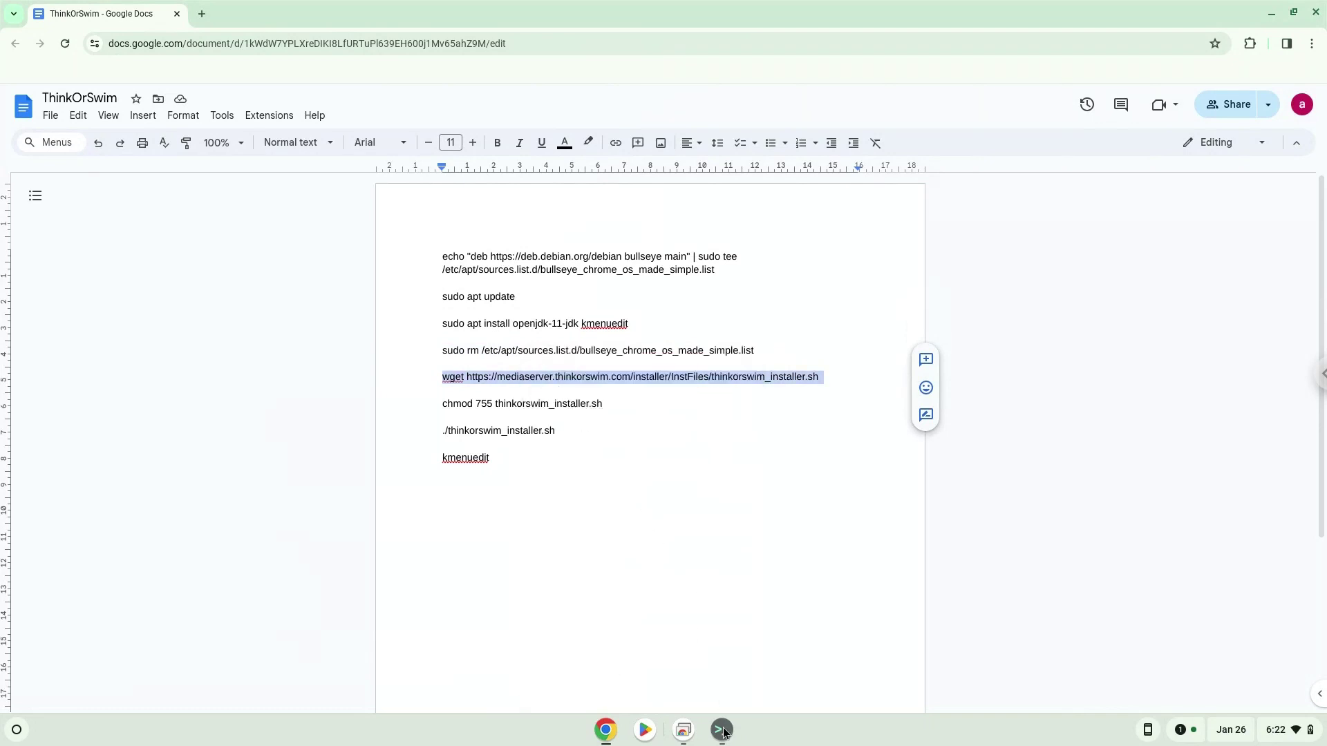
{"action": "left_click", "coordinate": [722, 728]}
{"action": "key", "text": "ctrl+shift+v"}
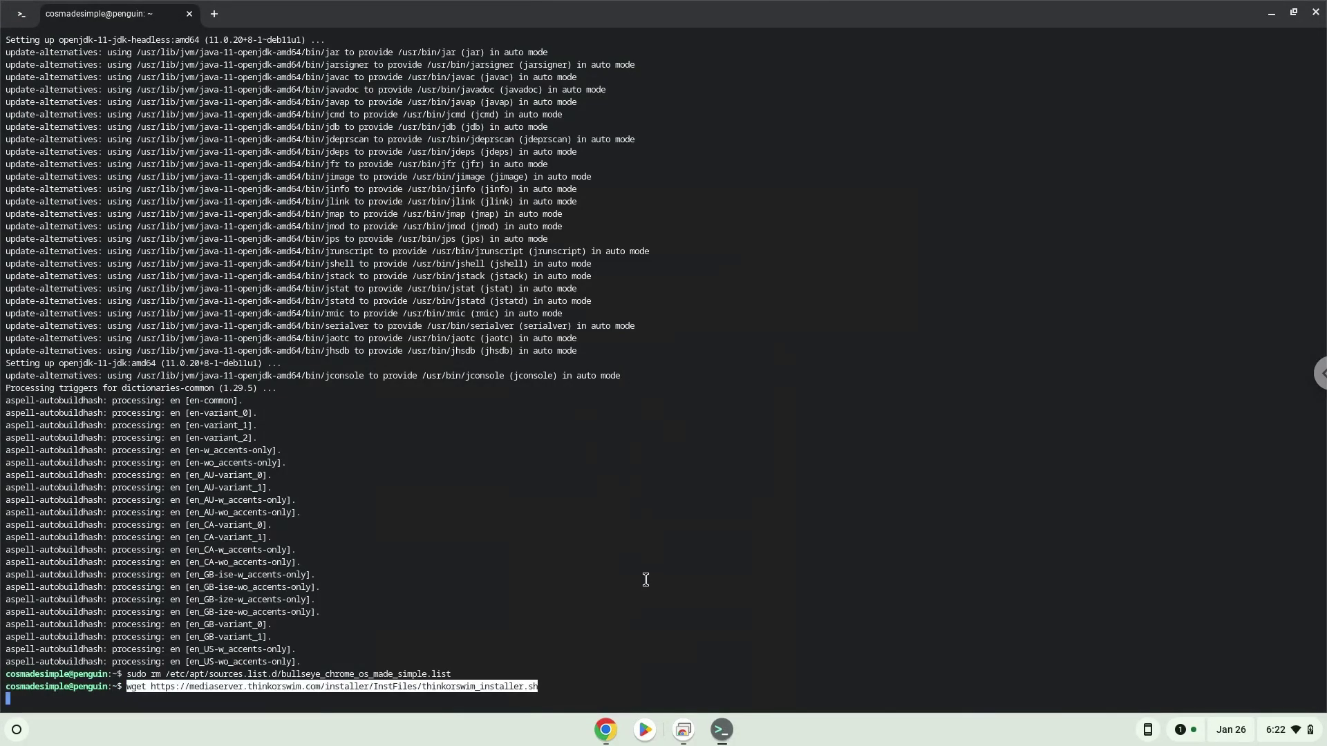
{"action": "key", "text": "Return"}
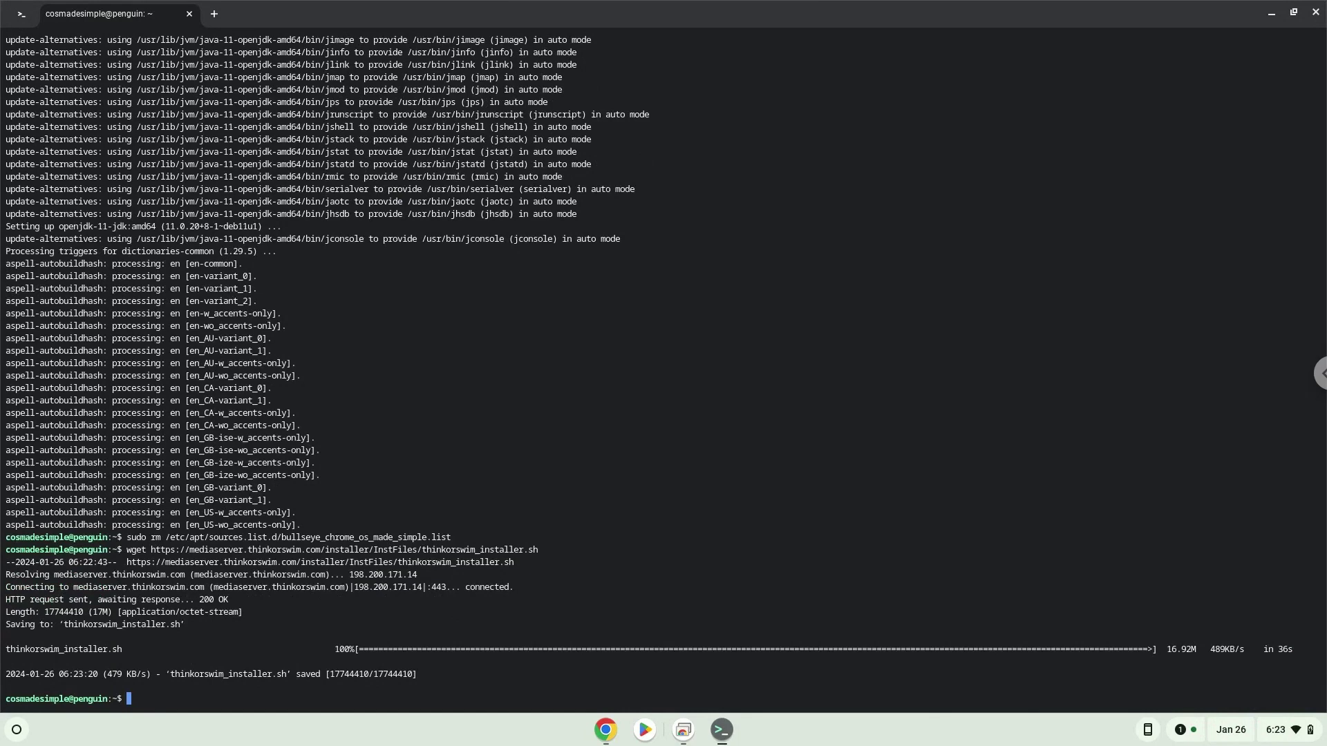
Step: Copy 'chmod 755 thinkorswim_installer.sh' from the doc and run it in the Terminal
{"action": "left_click", "coordinate": [604, 731]}
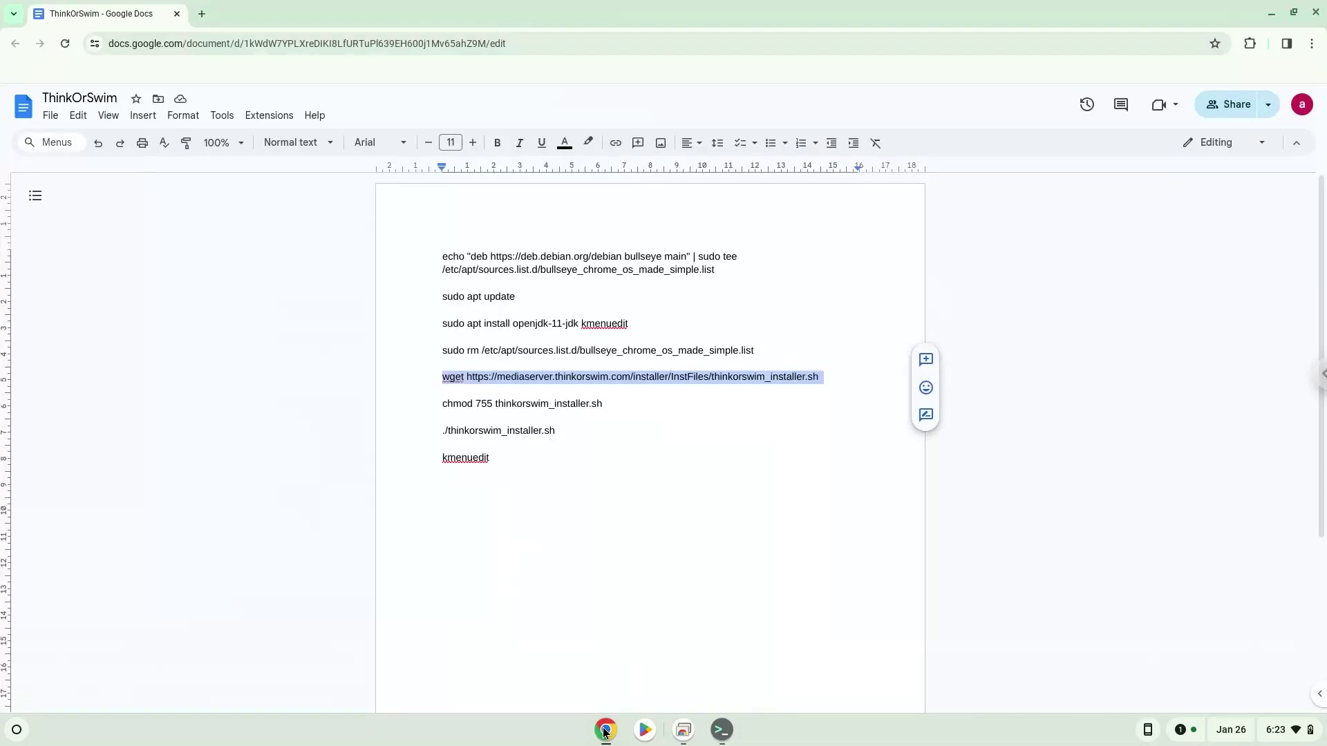
{"action": "triple_click", "coordinate": [511, 403]}
{"action": "right_click", "coordinate": [511, 403]}
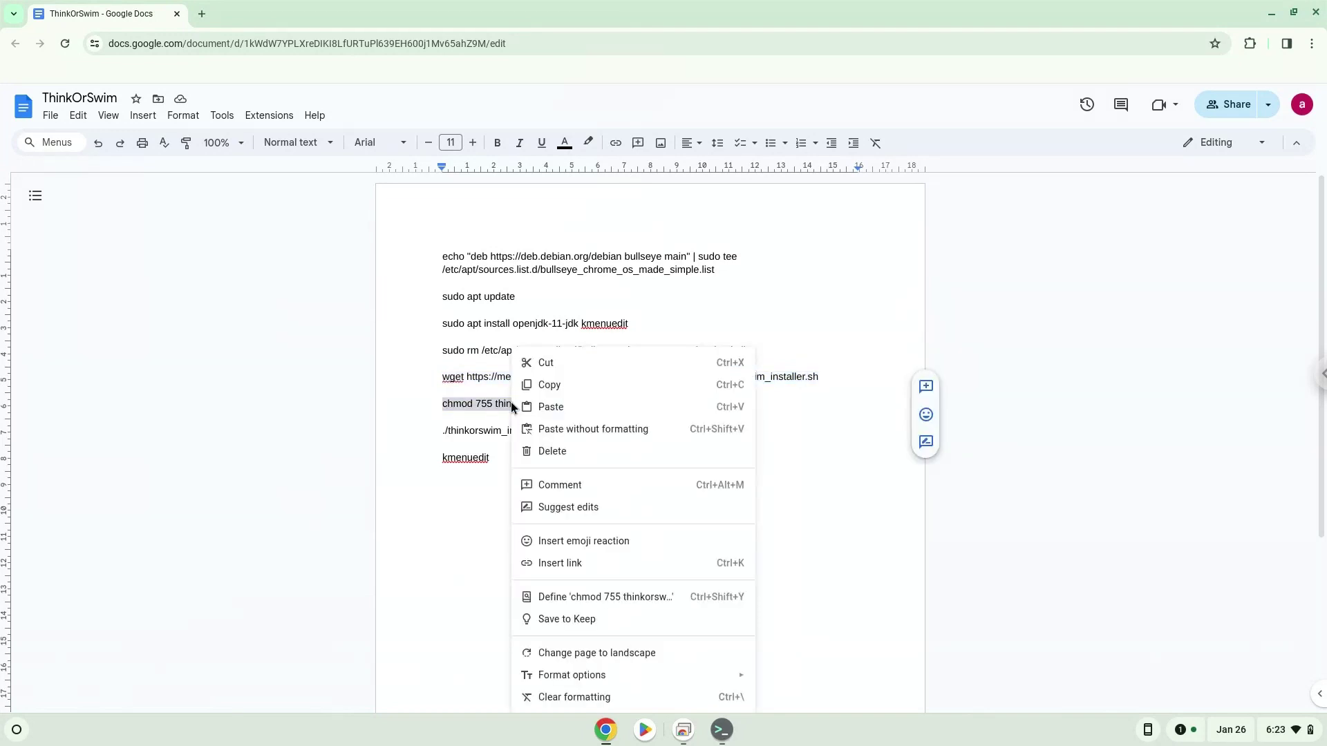
{"action": "left_click", "coordinate": [537, 385]}
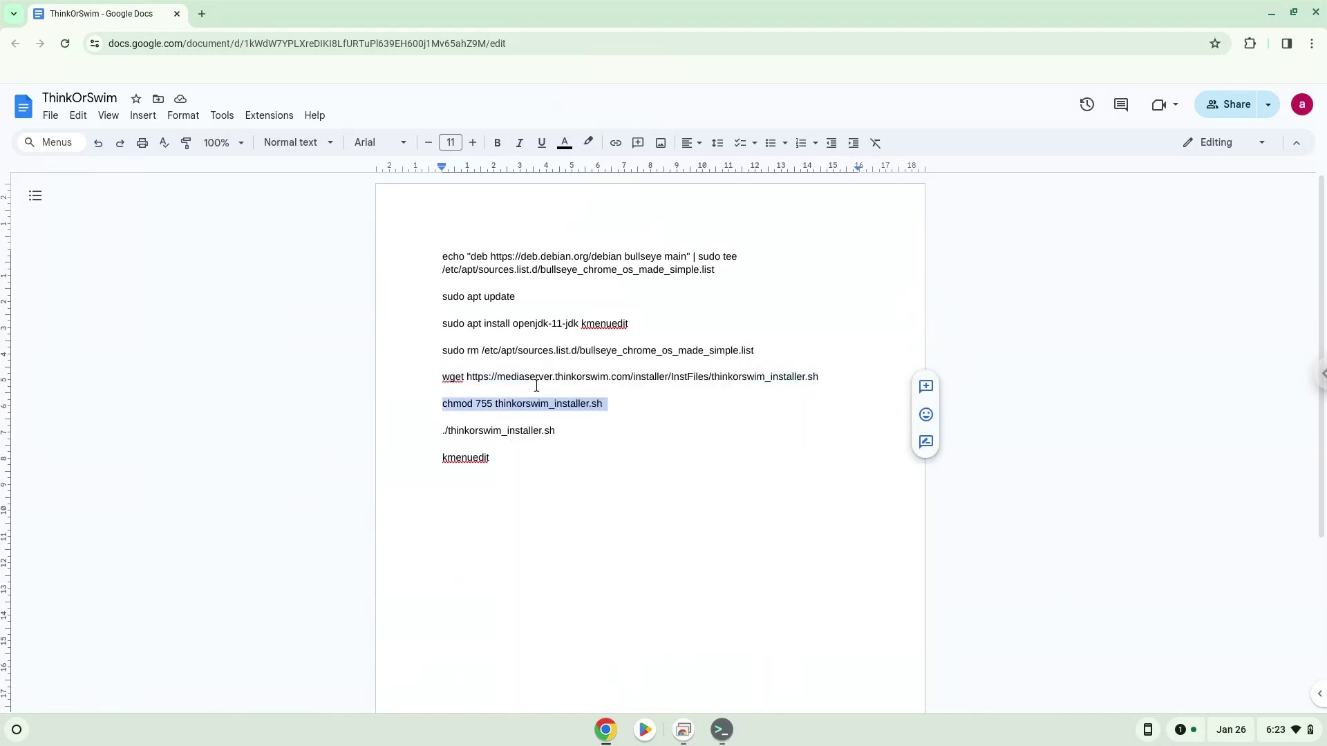
{"action": "left_click", "coordinate": [722, 730]}
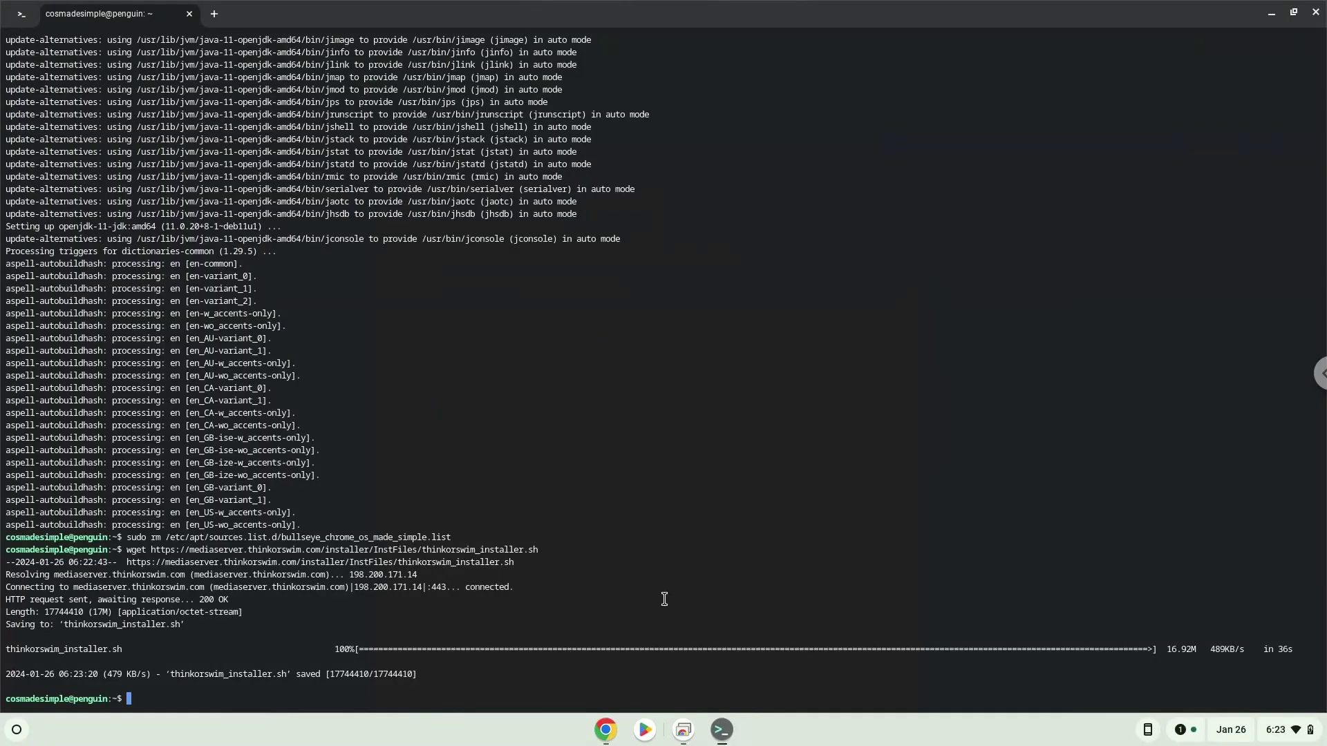
{"action": "key", "text": "ctrl+shift+v"}
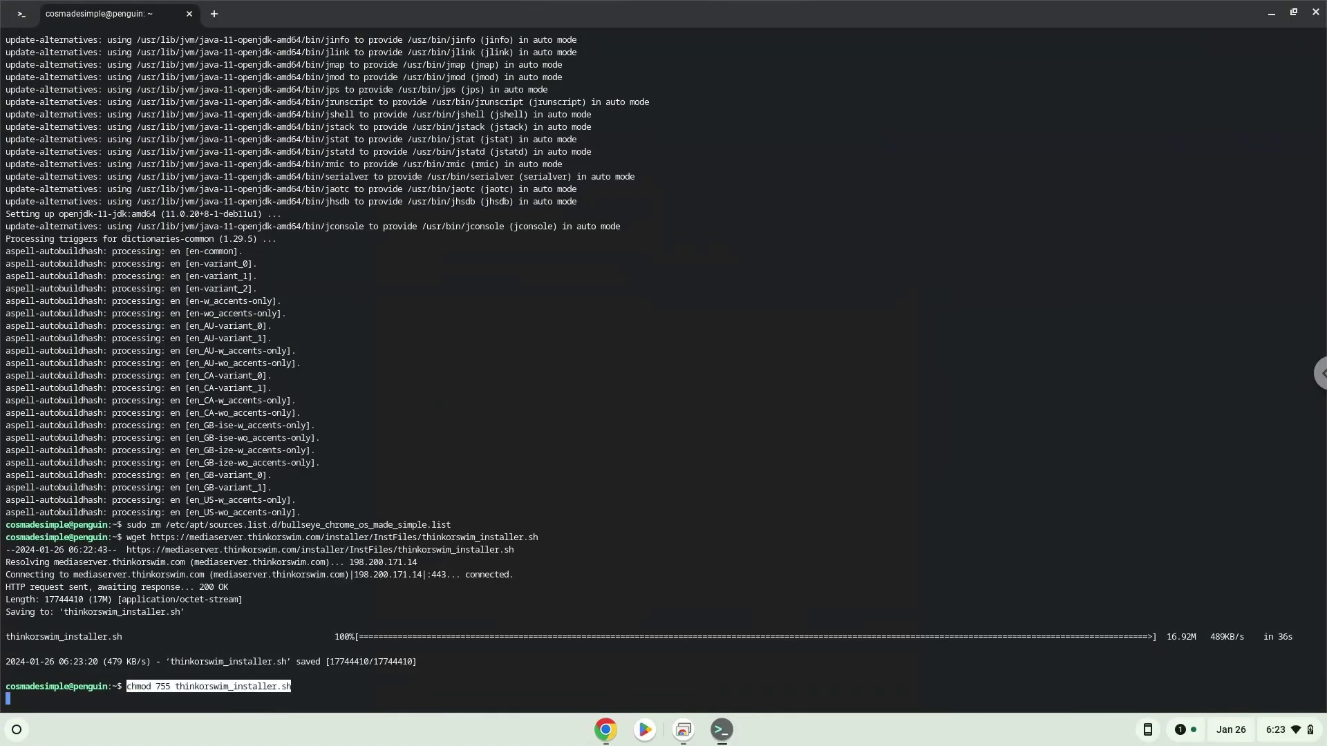
{"action": "key", "text": "Return"}
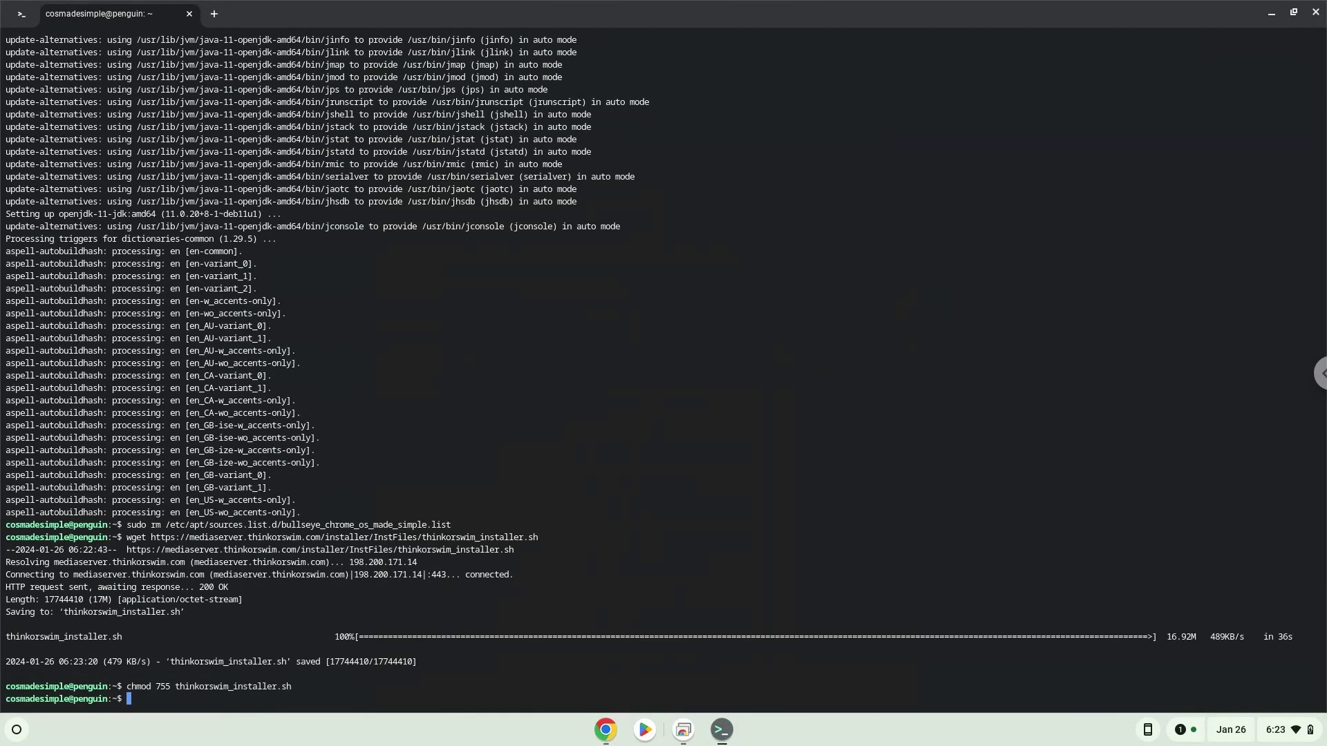
Step: Copy './thinkorswim_installer.sh' from the doc and run it in the Terminal
{"action": "left_click", "coordinate": [606, 729]}
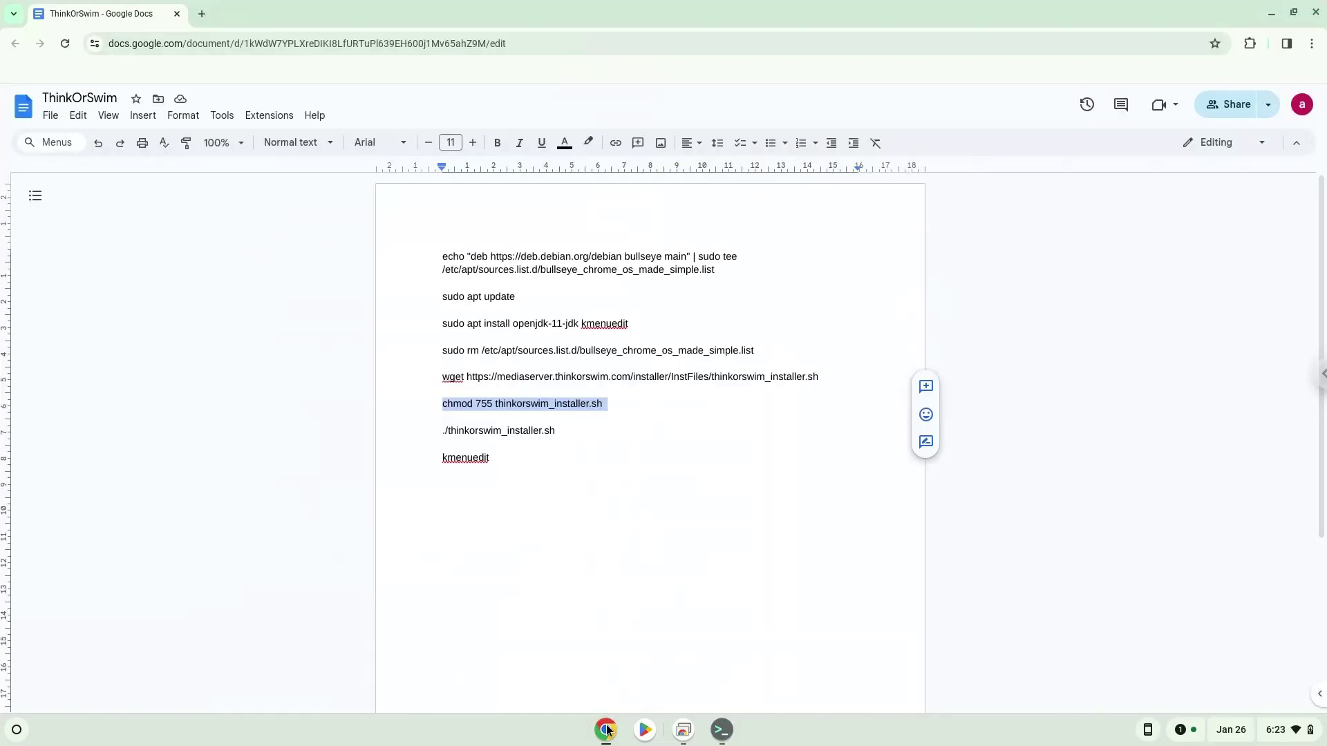
{"action": "triple_click", "coordinate": [486, 430]}
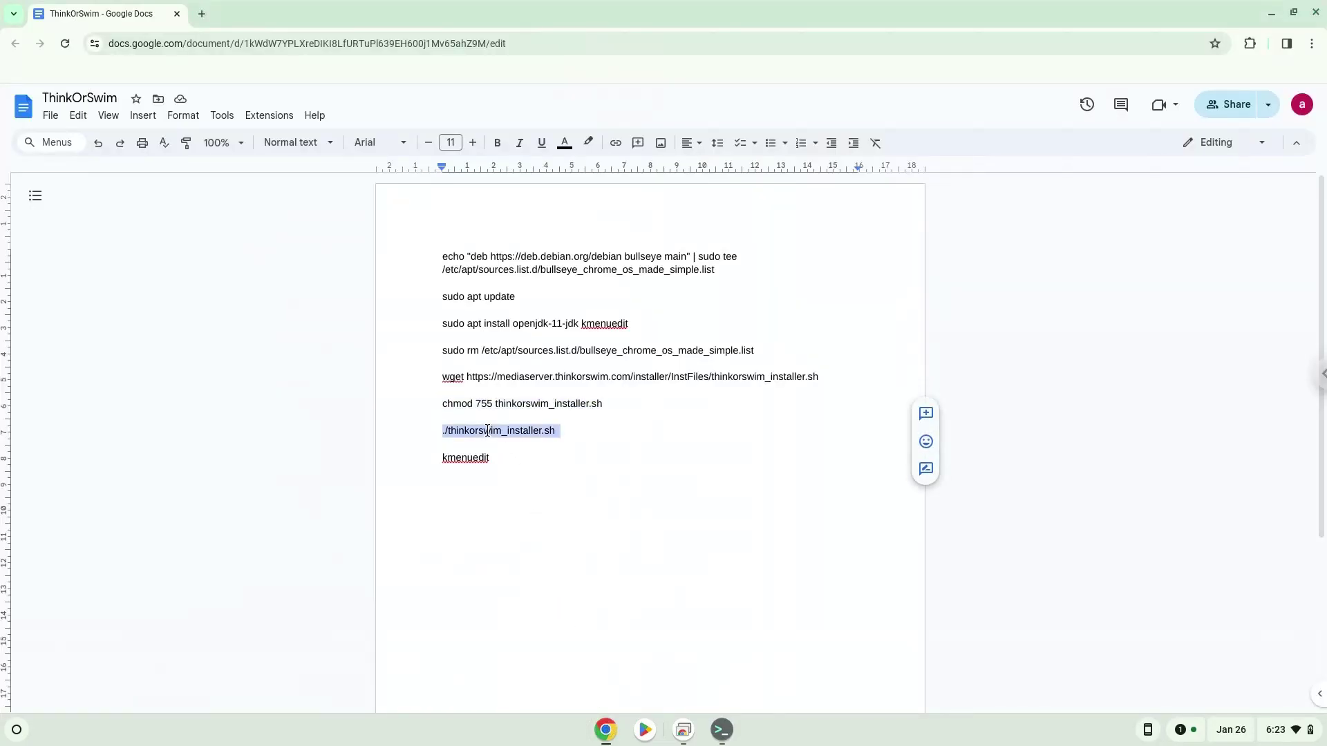
{"action": "right_click", "coordinate": [486, 430]}
{"action": "left_click", "coordinate": [524, 385]}
{"action": "left_click", "coordinate": [721, 729]}
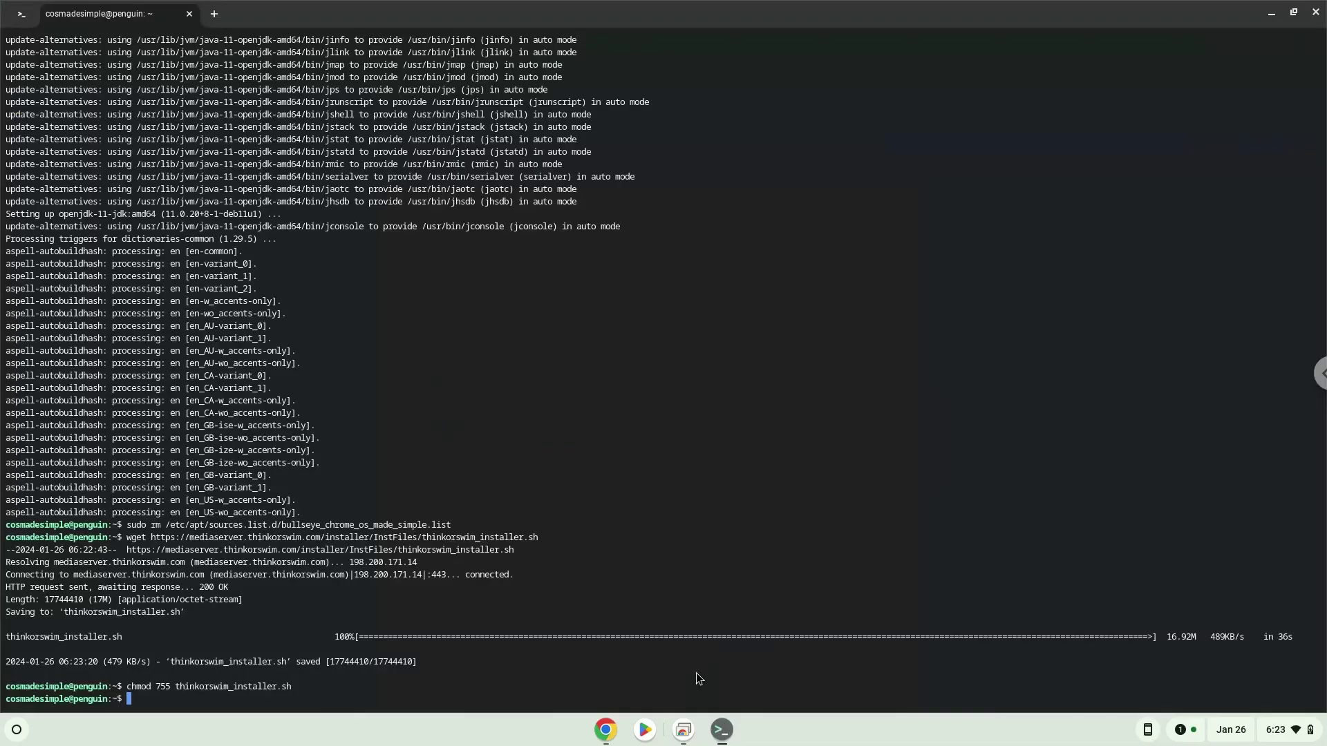
{"action": "key", "text": "ctrl+shift+v"}
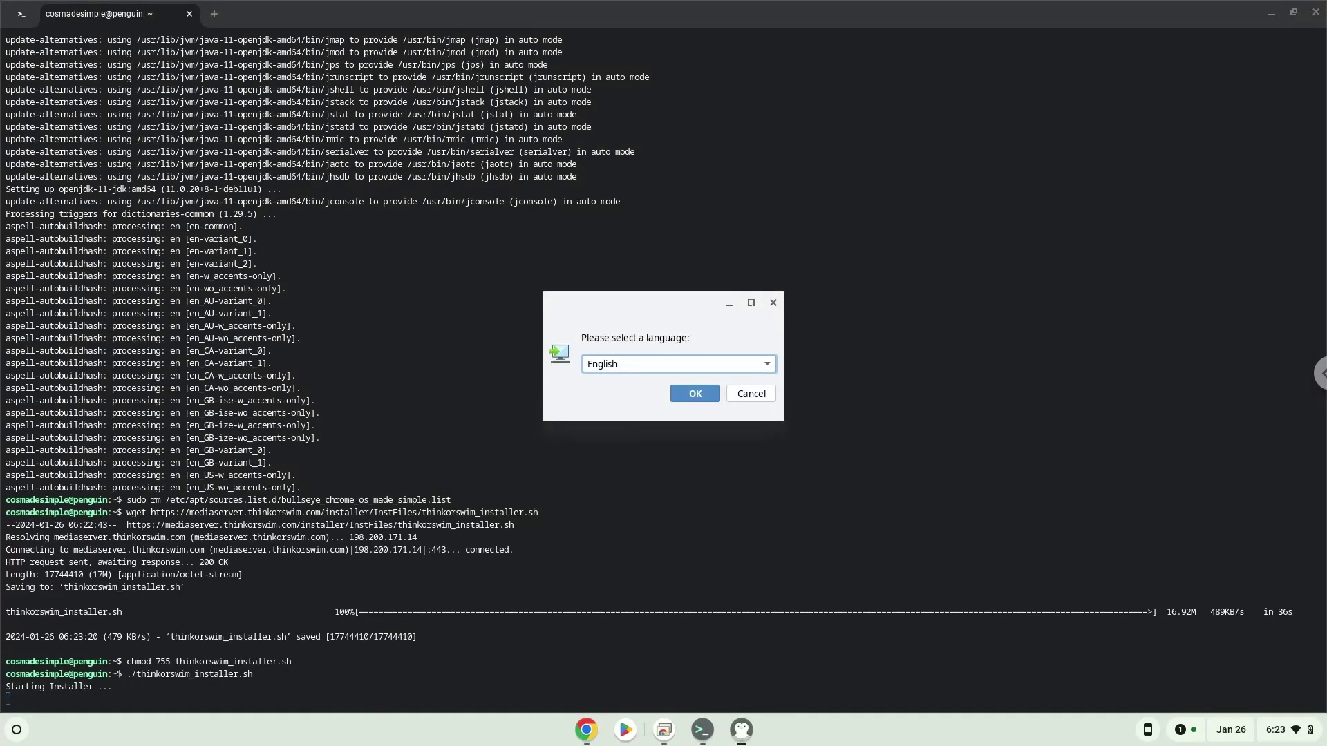
Step: Choose English, keep Schwab as provider, and accept the license agreement
{"action": "left_click", "coordinate": [682, 400]}
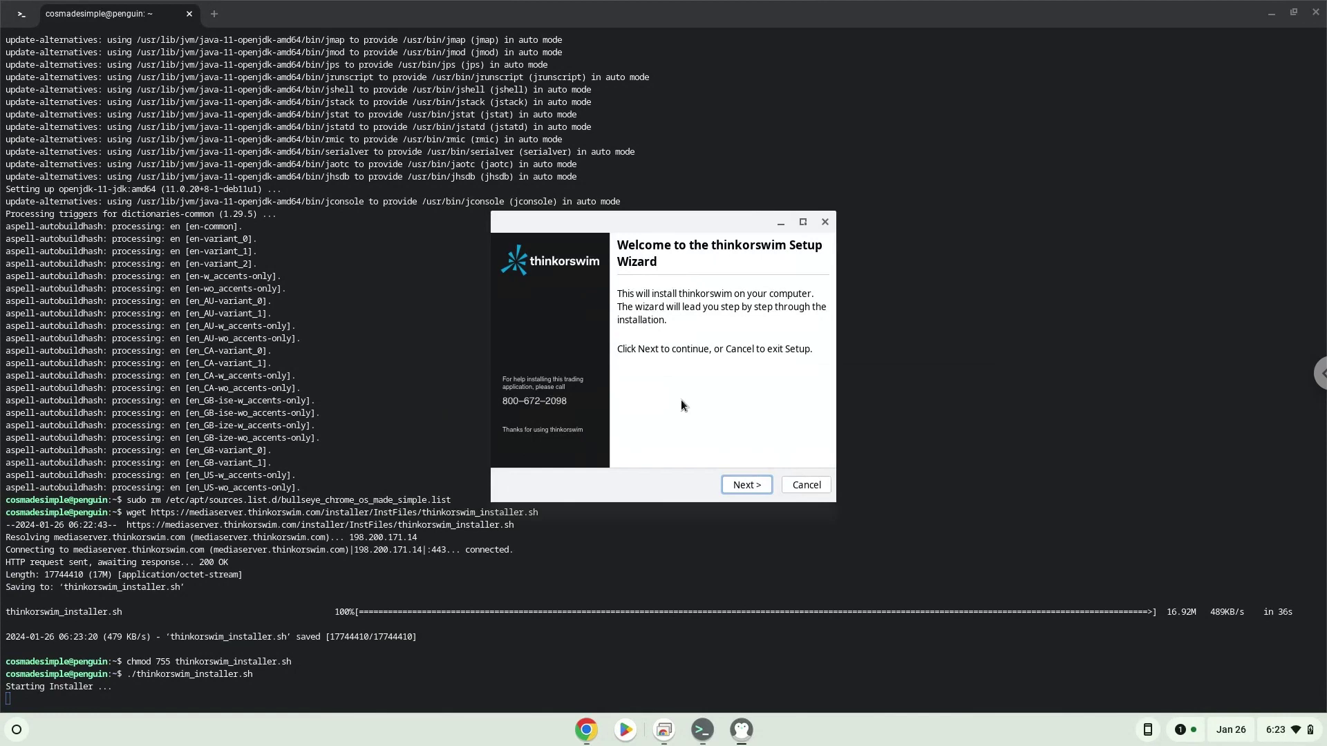
{"action": "left_click", "coordinate": [727, 487]}
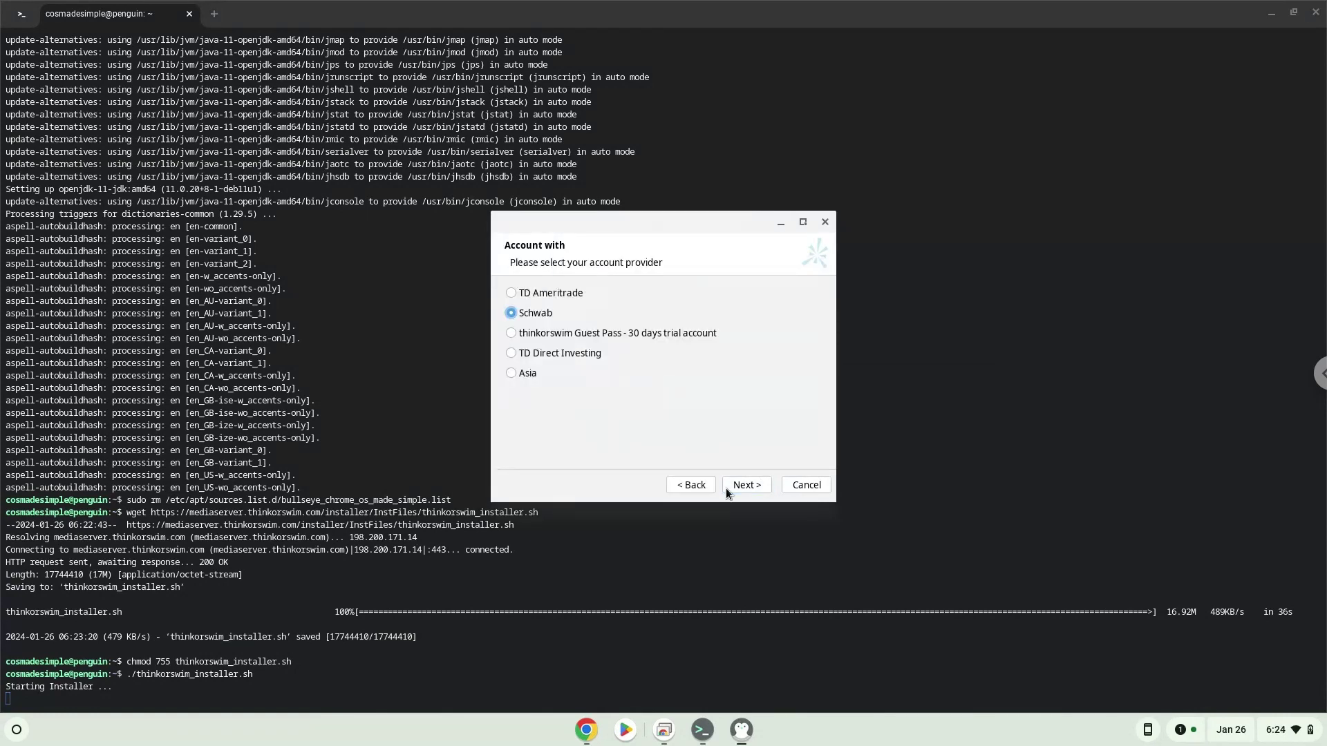
{"action": "left_click", "coordinate": [726, 486]}
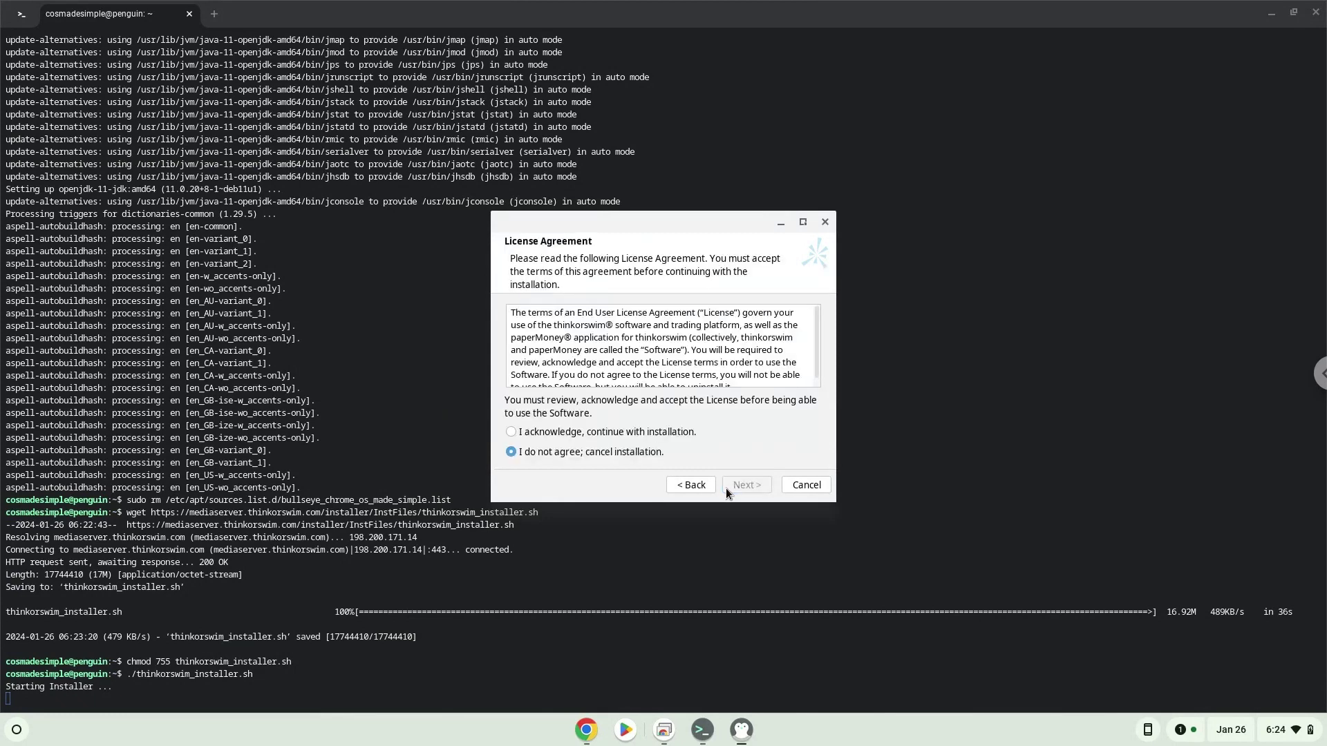
{"action": "left_click", "coordinate": [650, 432]}
{"action": "left_click", "coordinate": [738, 489]}
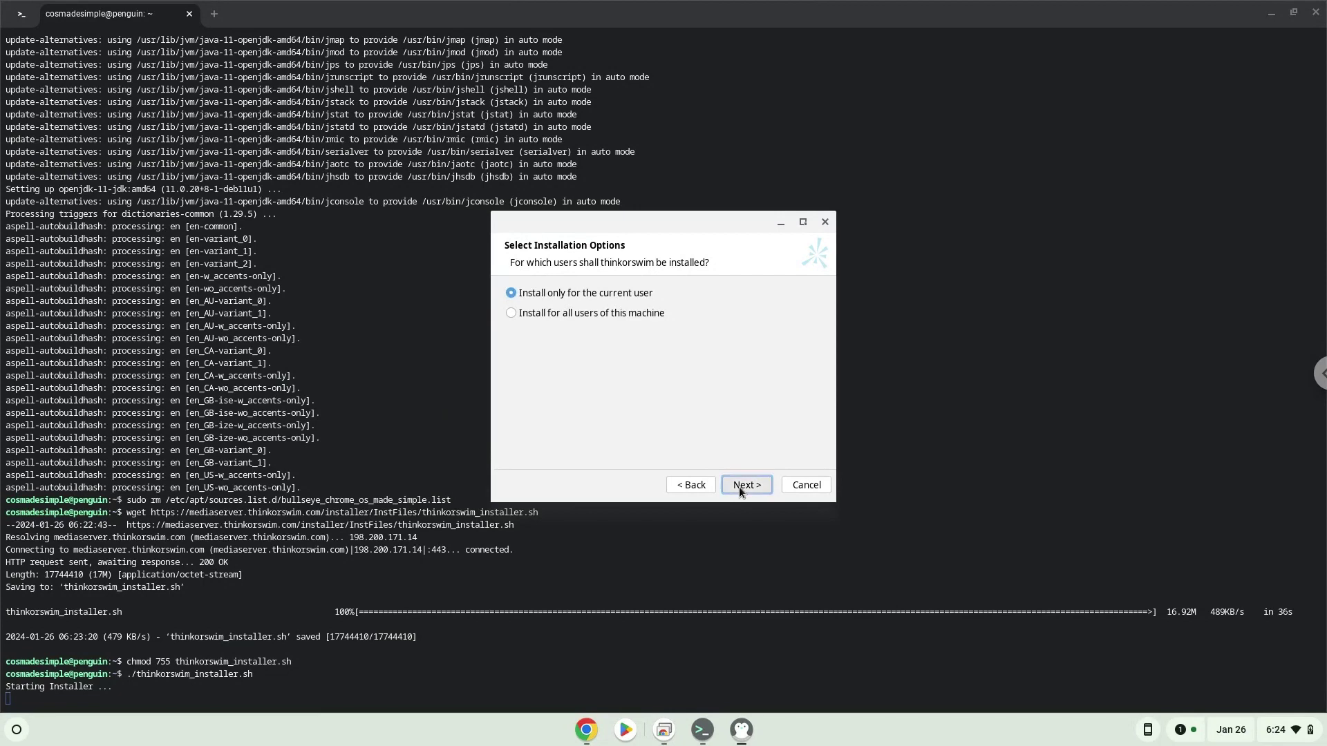
Step: Install for the current user in the default folder with a desktop icon, then finish
{"action": "left_click", "coordinate": [739, 488]}
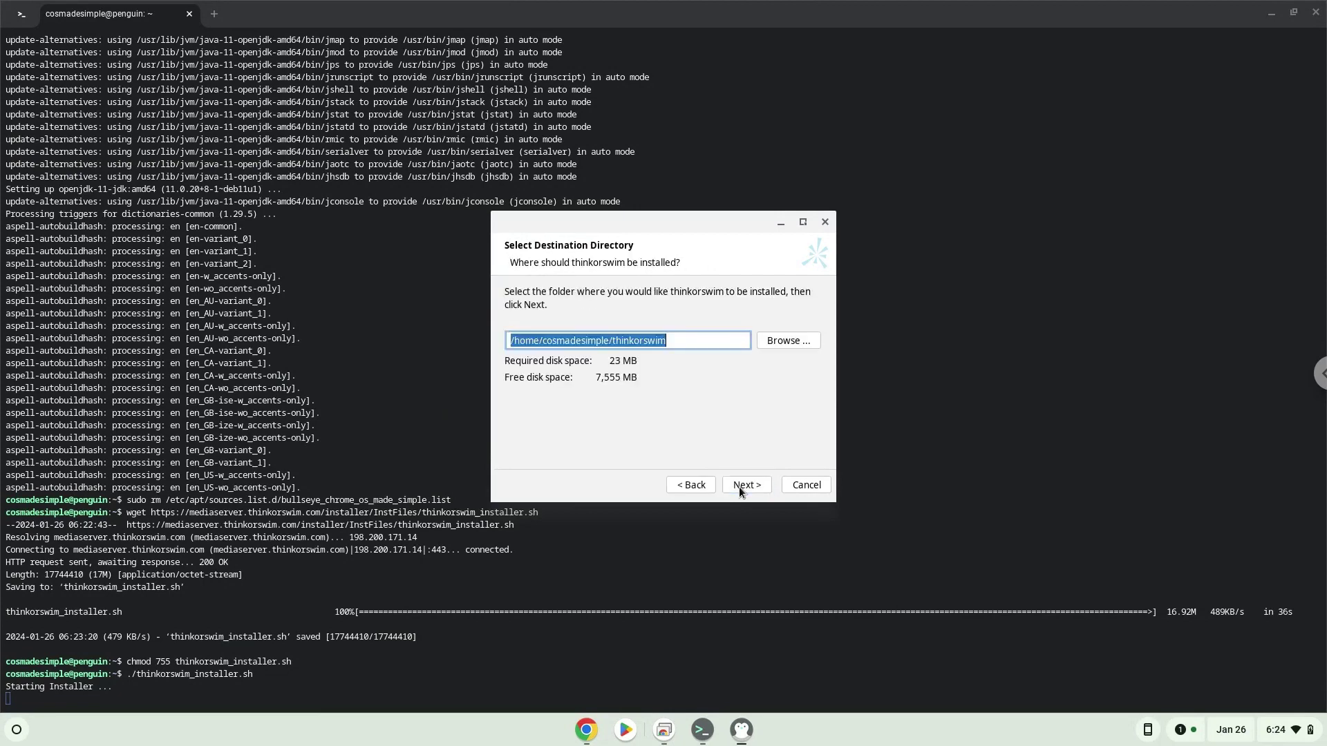
{"action": "left_click", "coordinate": [739, 486]}
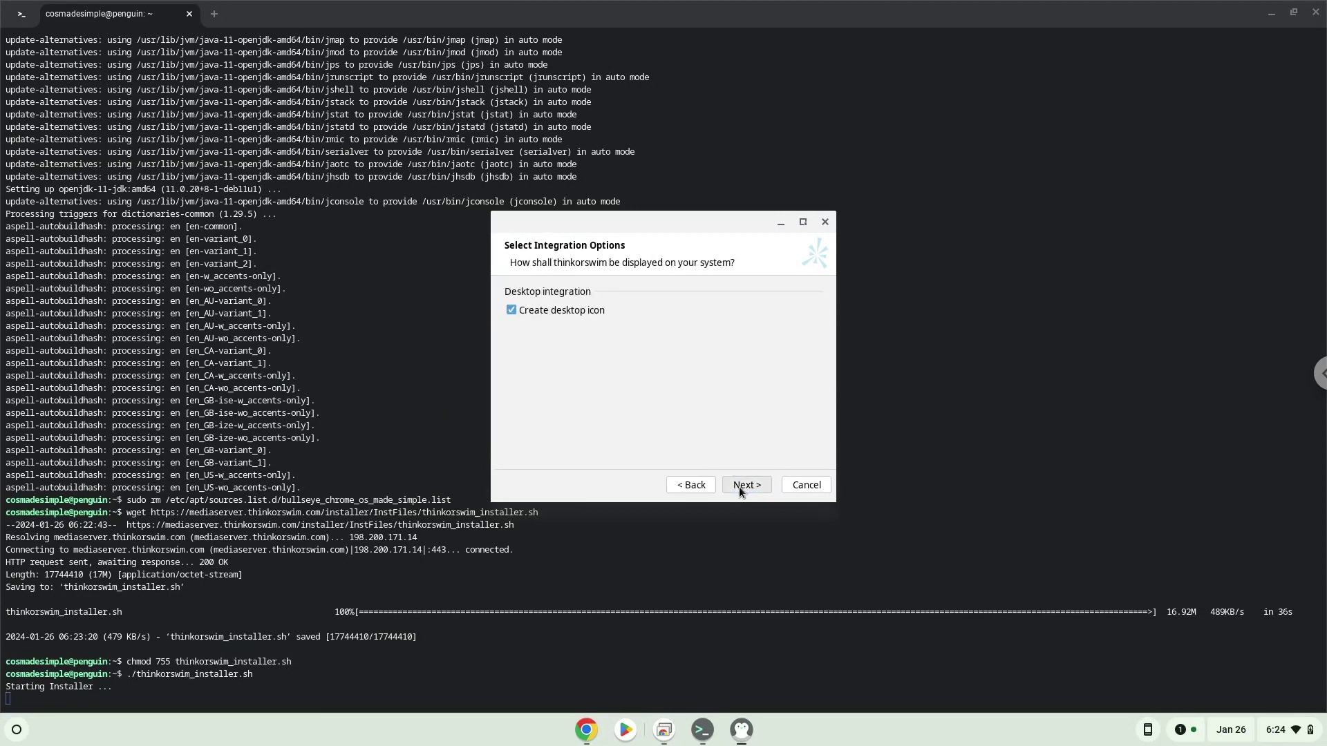
{"action": "left_click", "coordinate": [739, 486]}
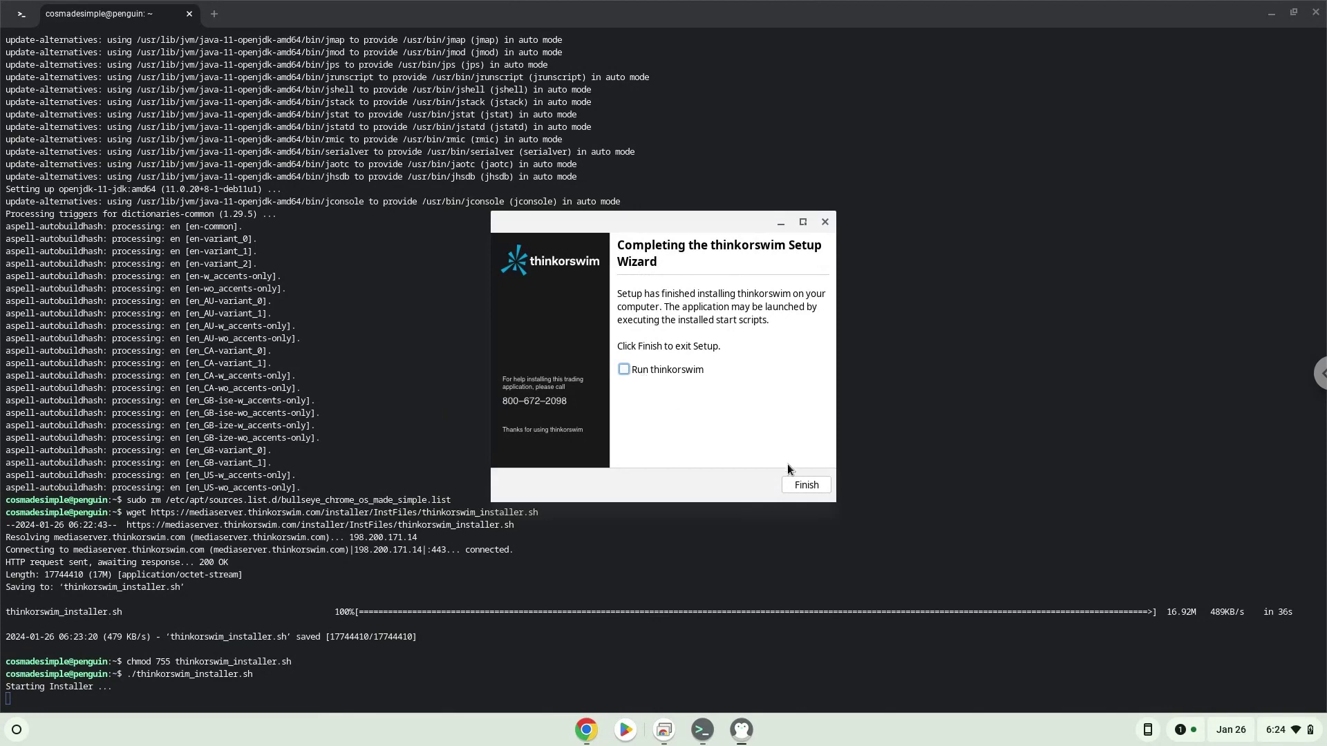
{"action": "left_click", "coordinate": [799, 485]}
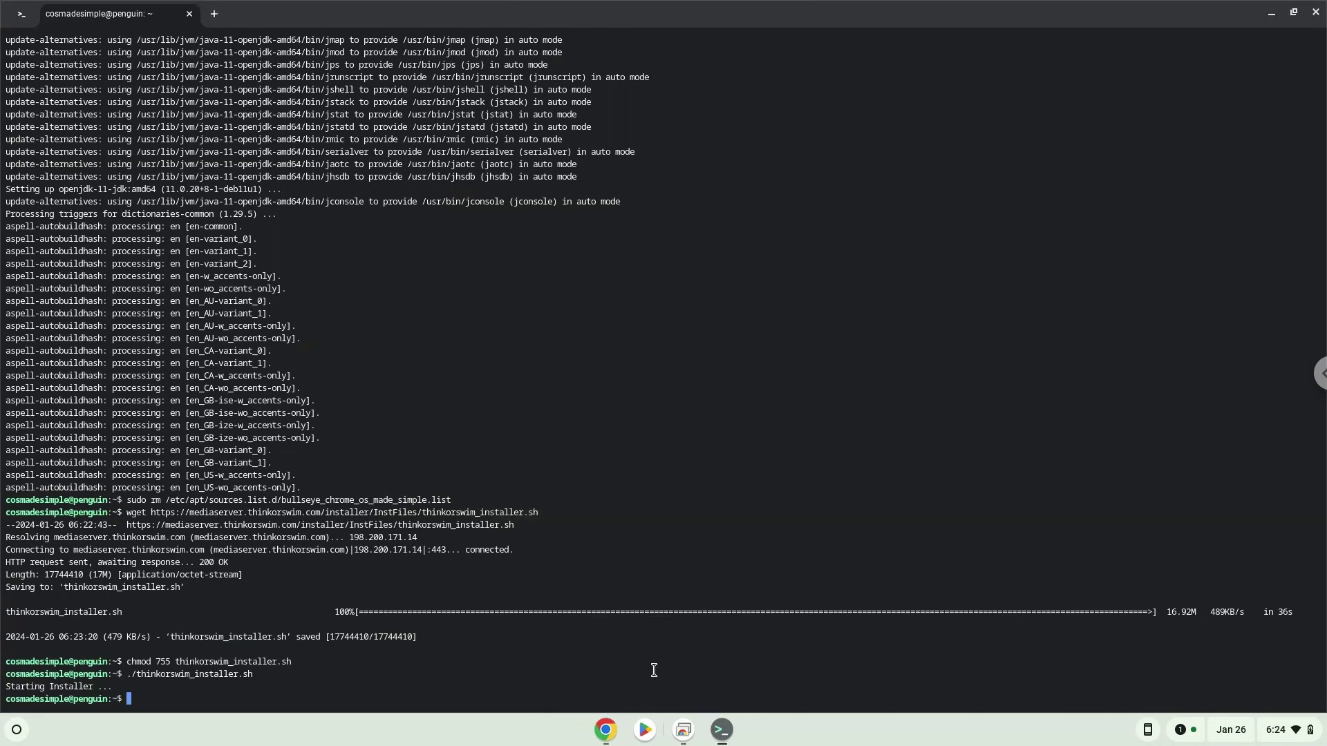
Step: Copy 'kmenuedit' from the notes and run it in the Terminal
{"action": "left_click", "coordinate": [607, 729]}
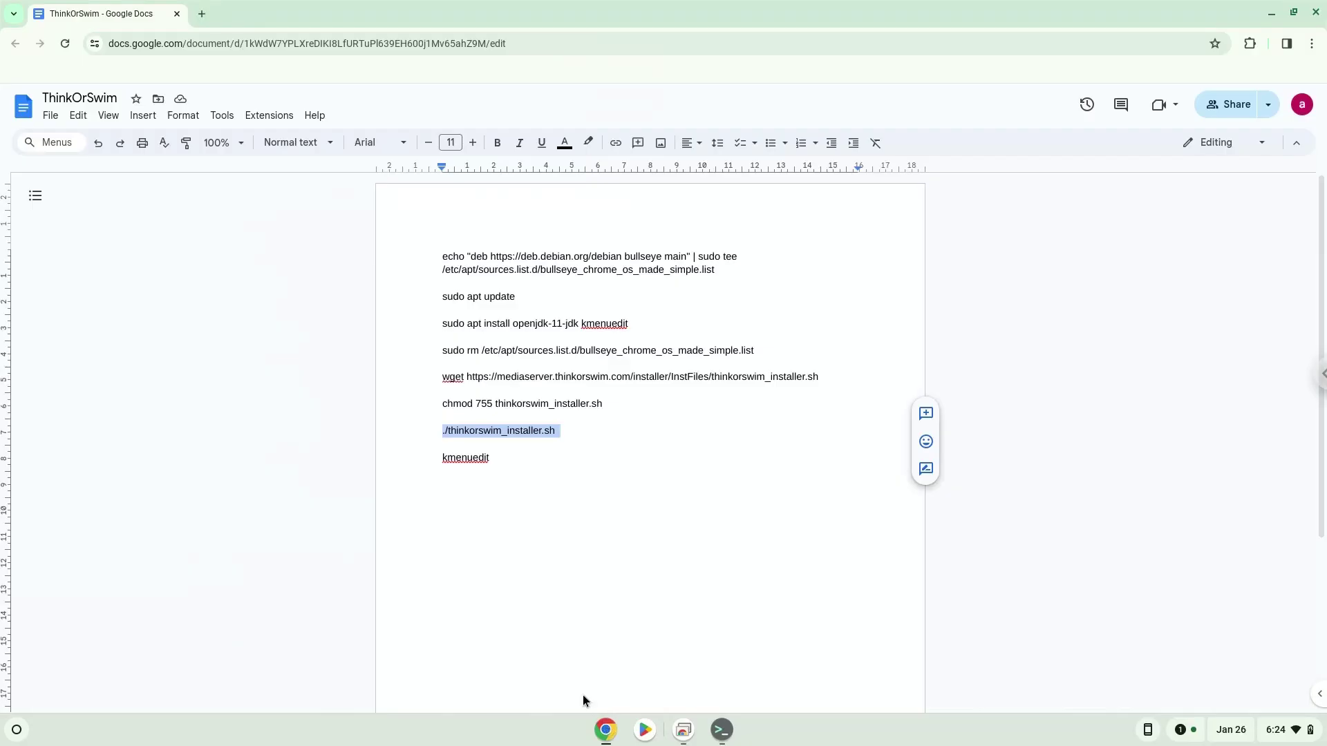
{"action": "double_click", "coordinate": [459, 458]}
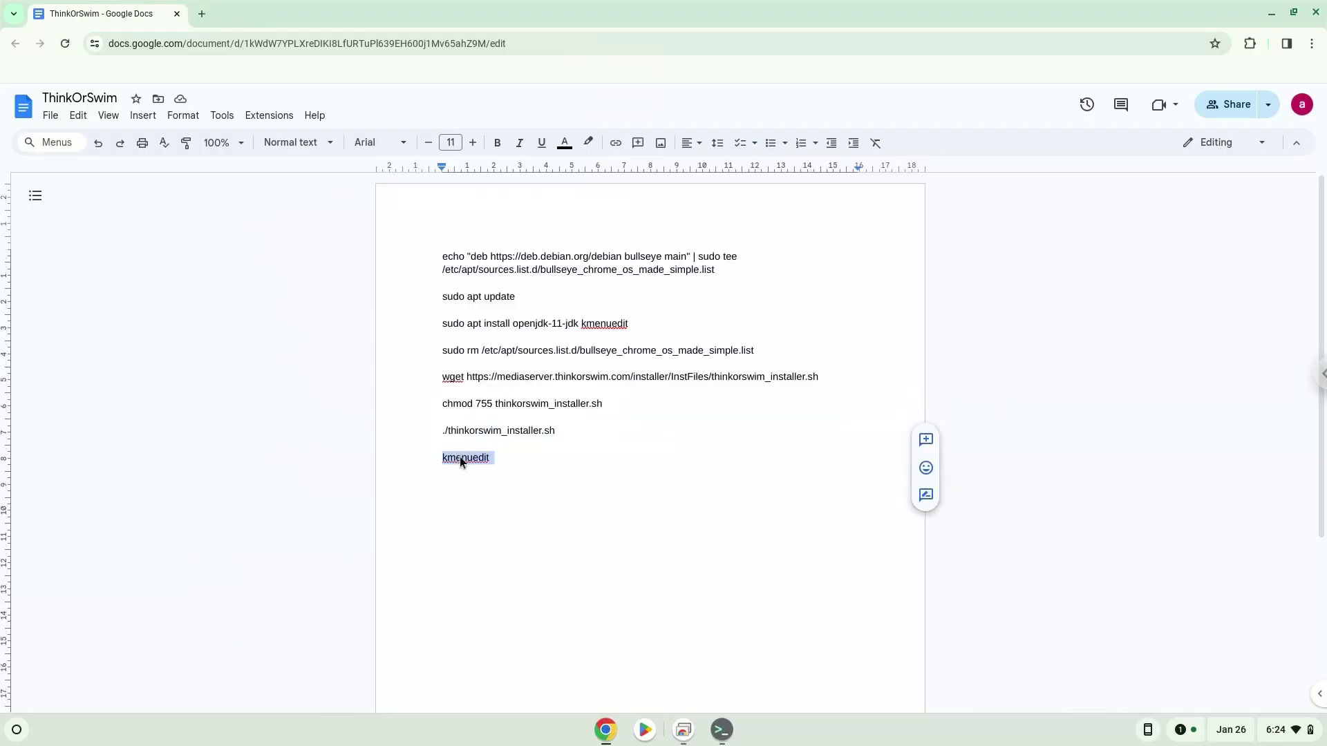
{"action": "right_click", "coordinate": [467, 454]}
{"action": "left_click", "coordinate": [495, 387]}
{"action": "left_click", "coordinate": [724, 727]}
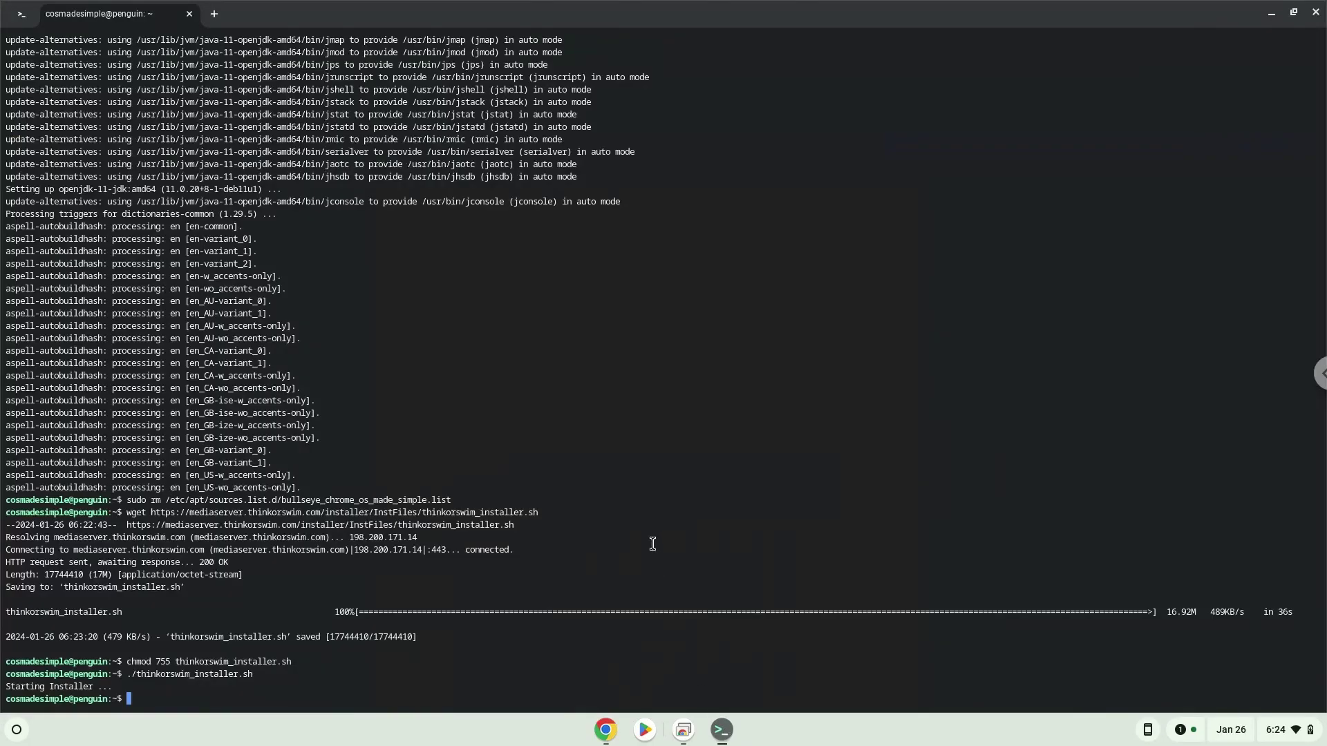
{"action": "key", "text": "ctrl+shift+v"}
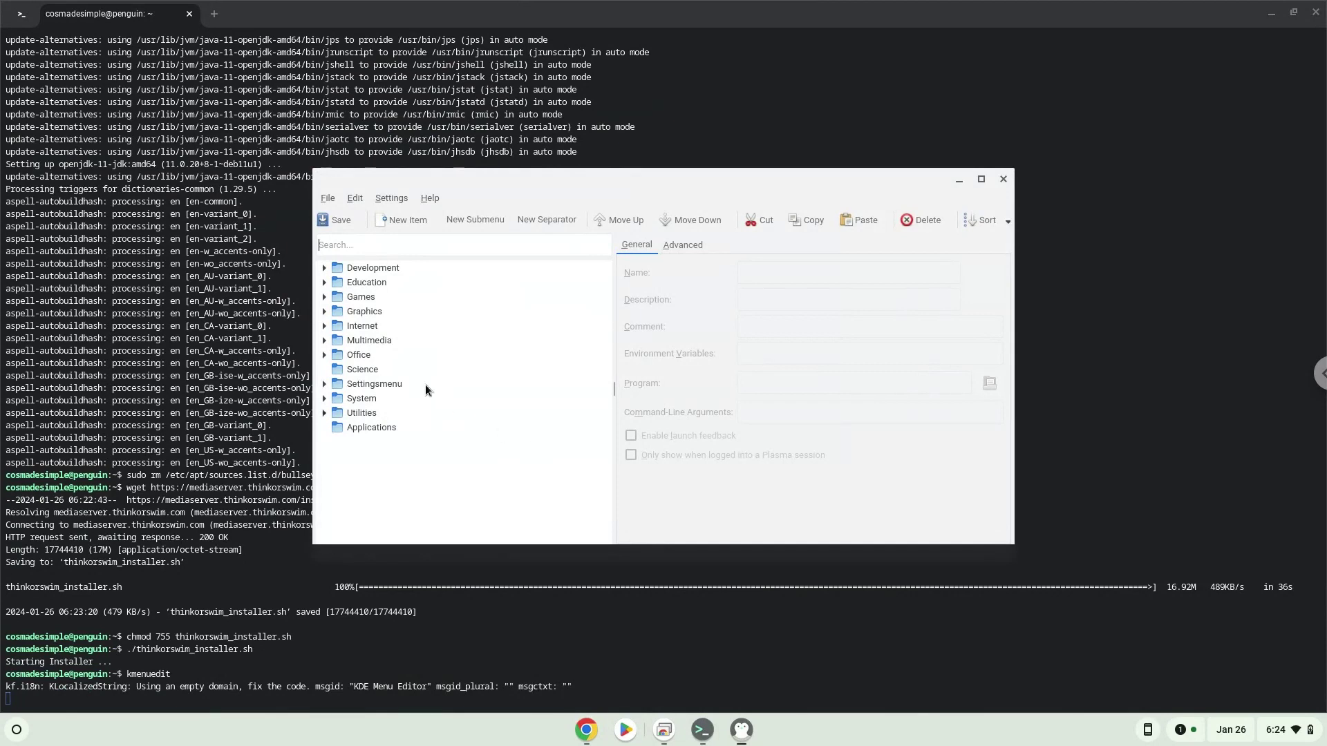
Step: Create a new menu item named 'think or swim desktop' under the Internet category
{"action": "left_click", "coordinate": [365, 328]}
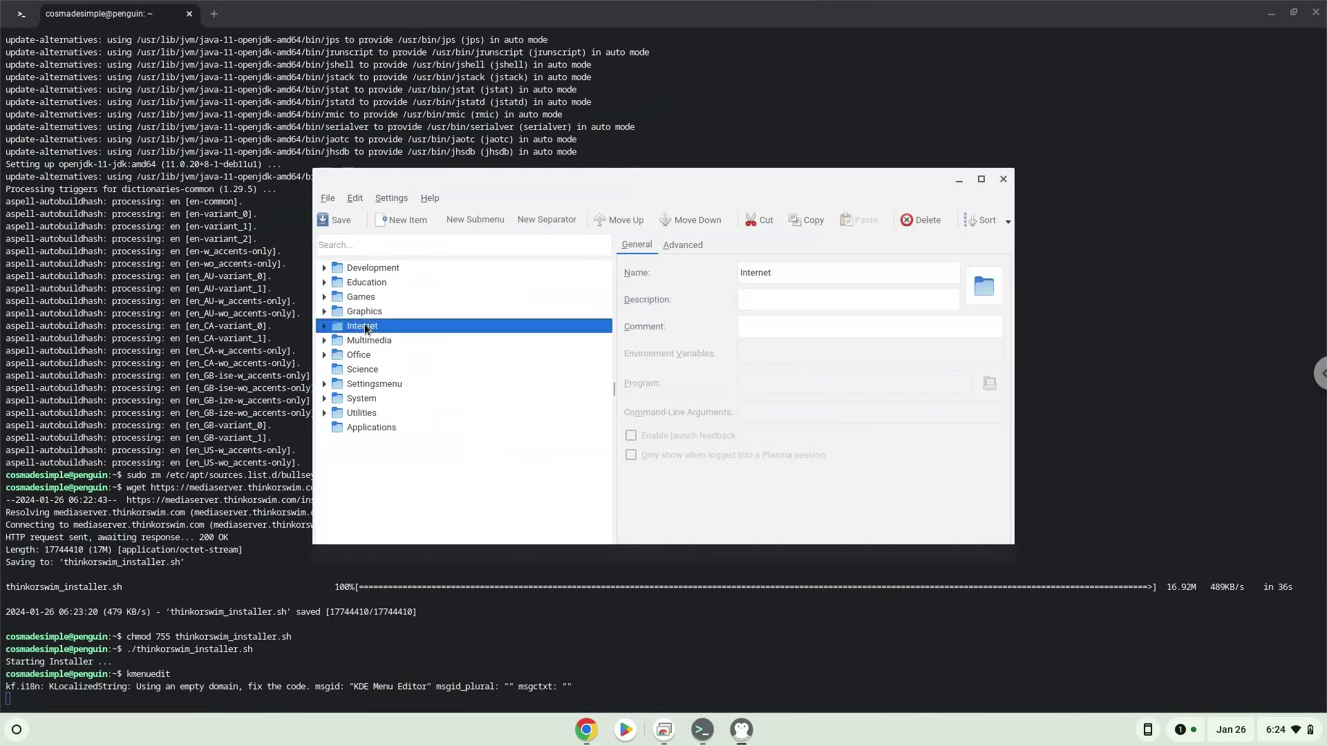
{"action": "left_click", "coordinate": [391, 225]}
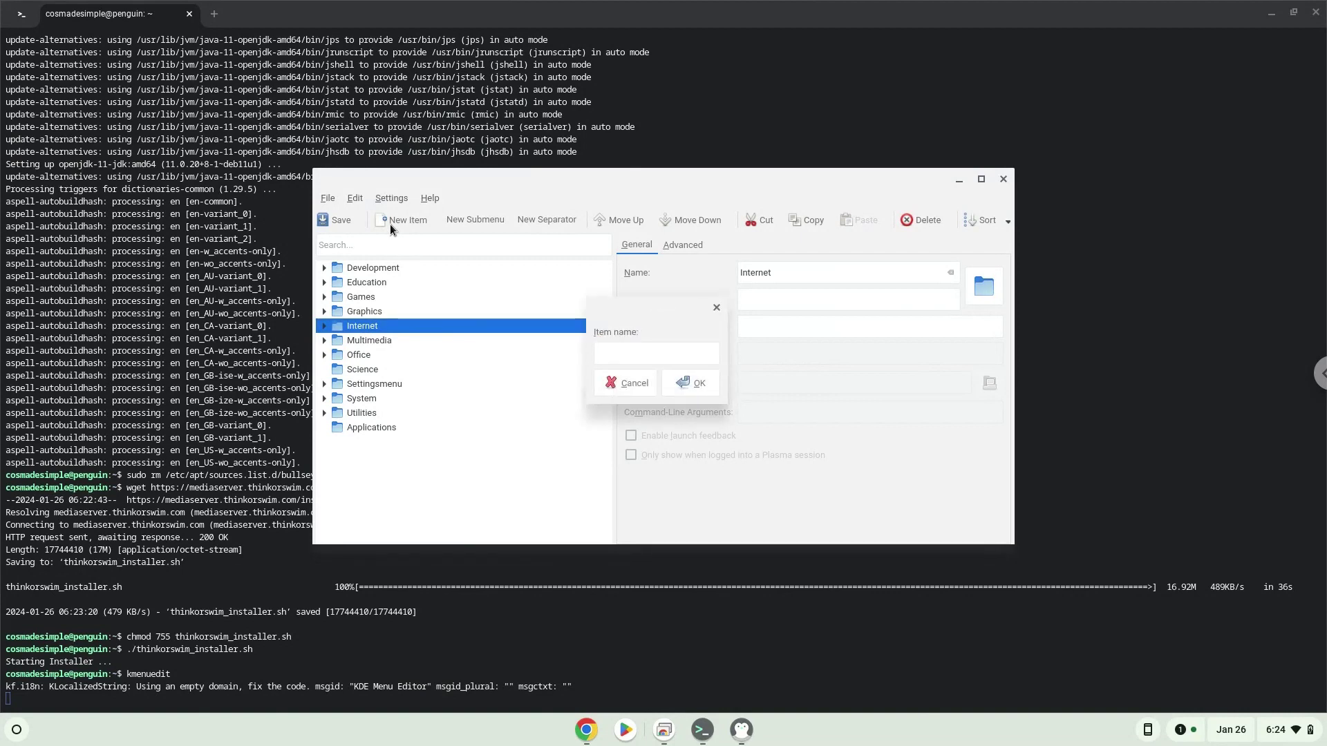
{"action": "type", "text": "think or swim desktop"}
{"action": "left_click", "coordinate": [674, 384]}
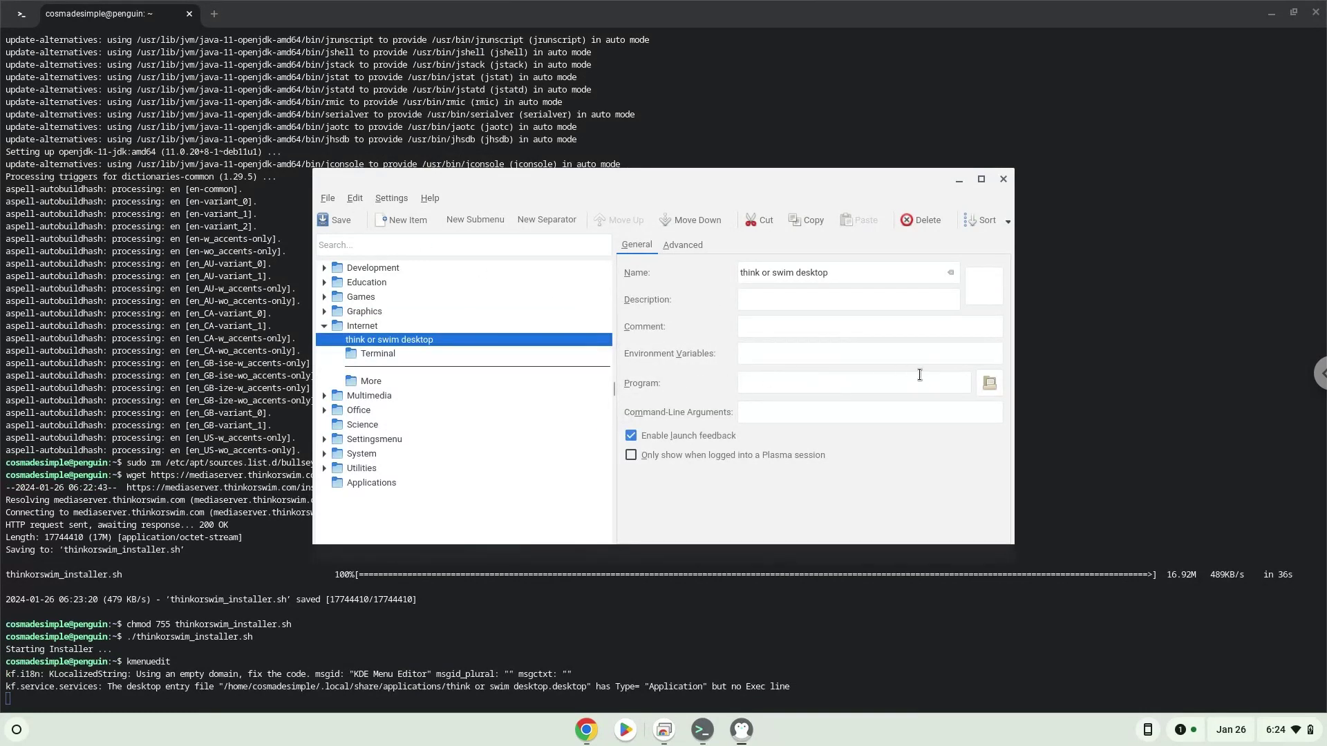
Step: Set the entry's program to the installed thinkorswim file, save, and close the editor and Terminal
{"action": "left_click", "coordinate": [989, 382]}
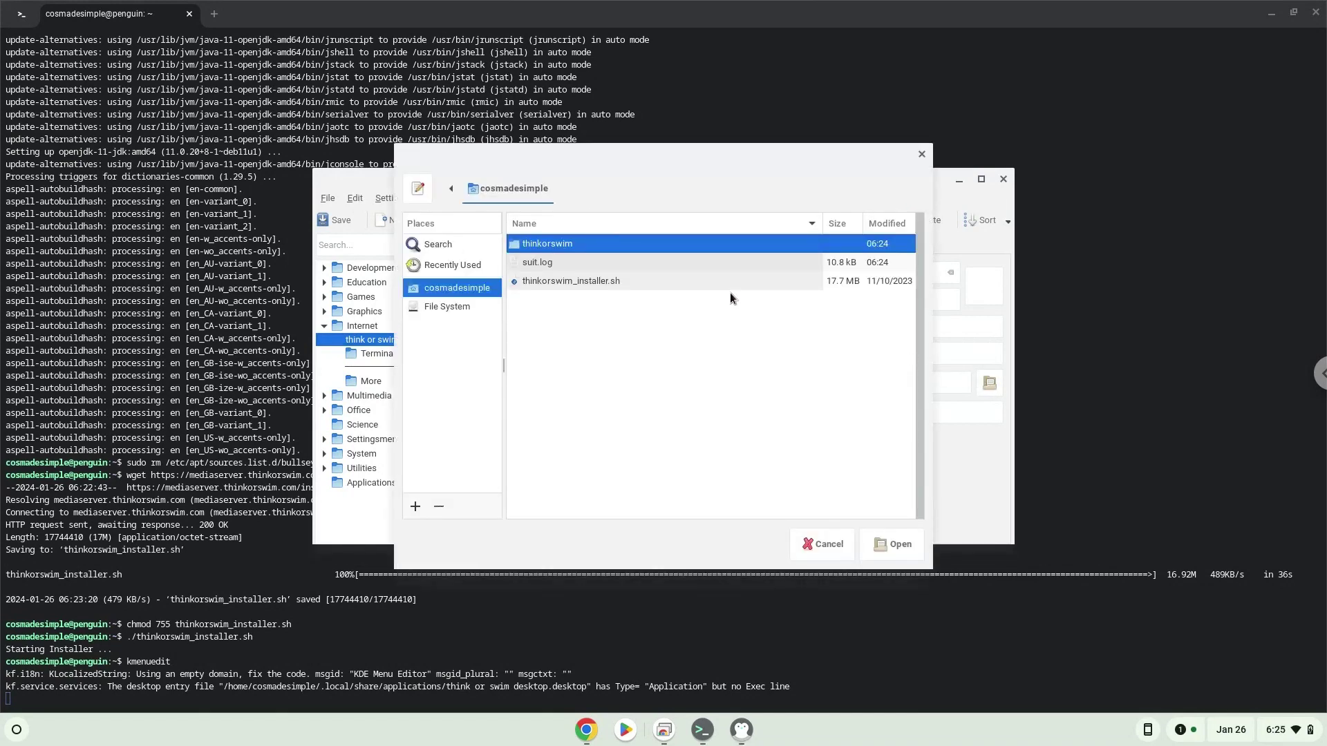
{"action": "double_click", "coordinate": [579, 246]}
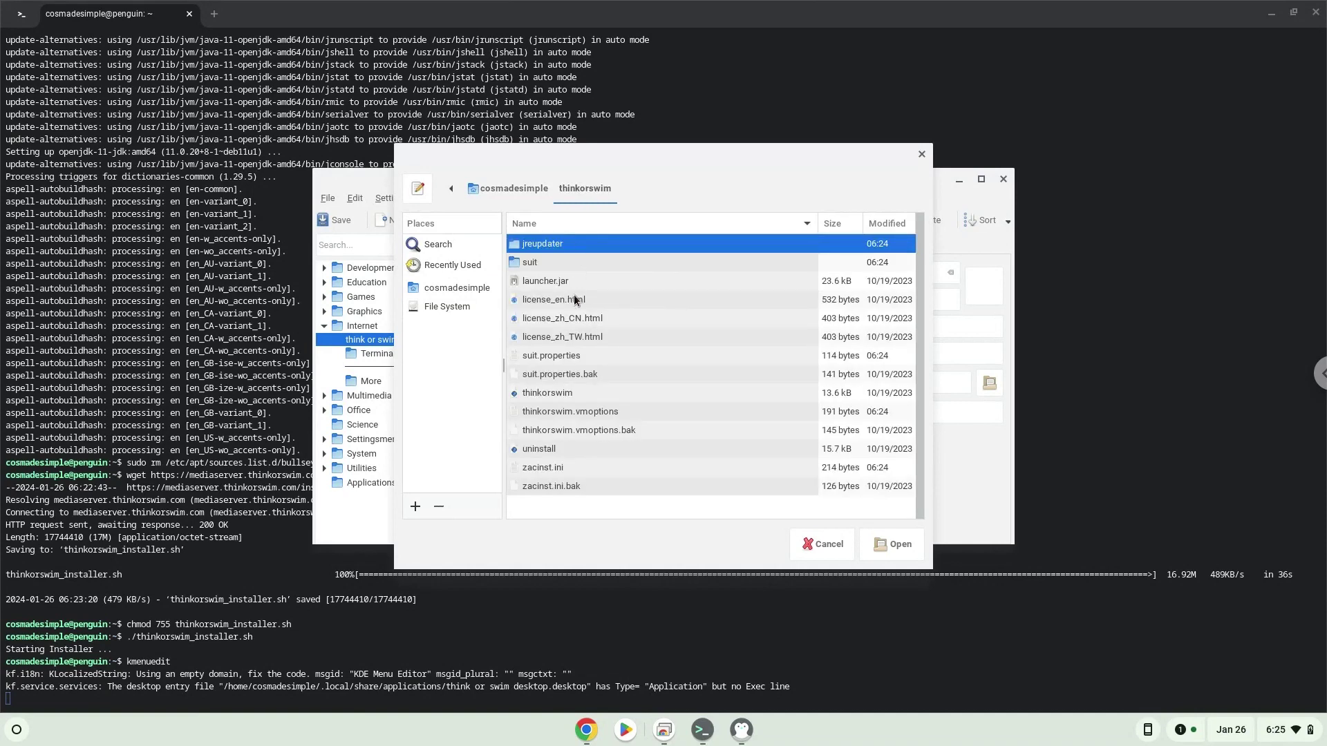
{"action": "double_click", "coordinate": [558, 392]}
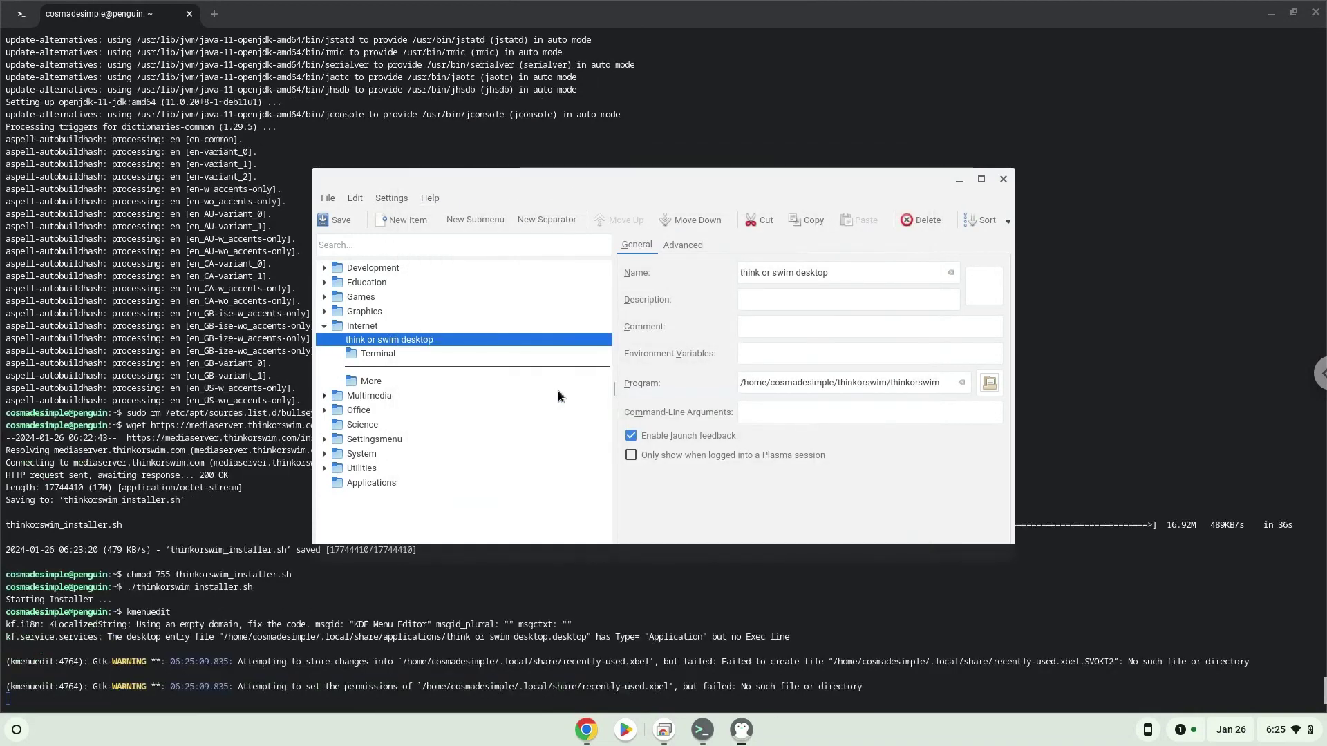
{"action": "left_click", "coordinate": [343, 226]}
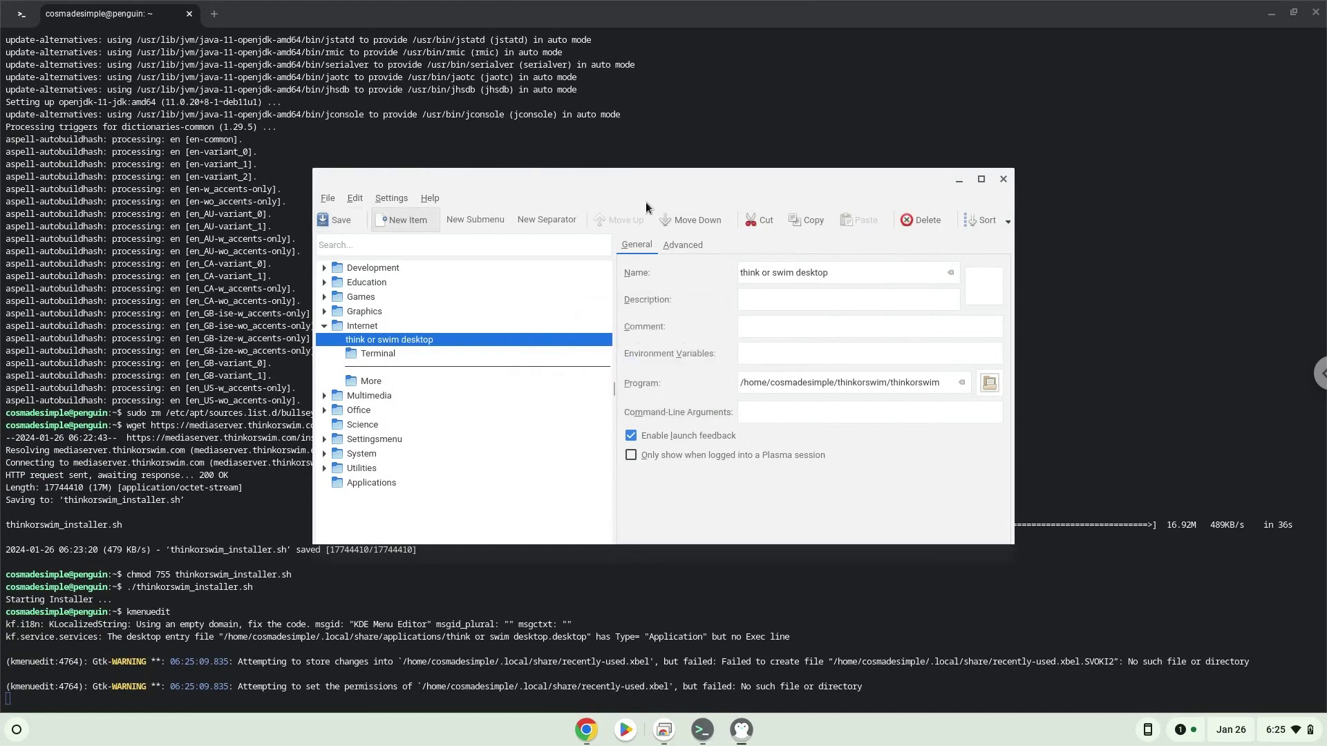
{"action": "left_click", "coordinate": [1002, 181]}
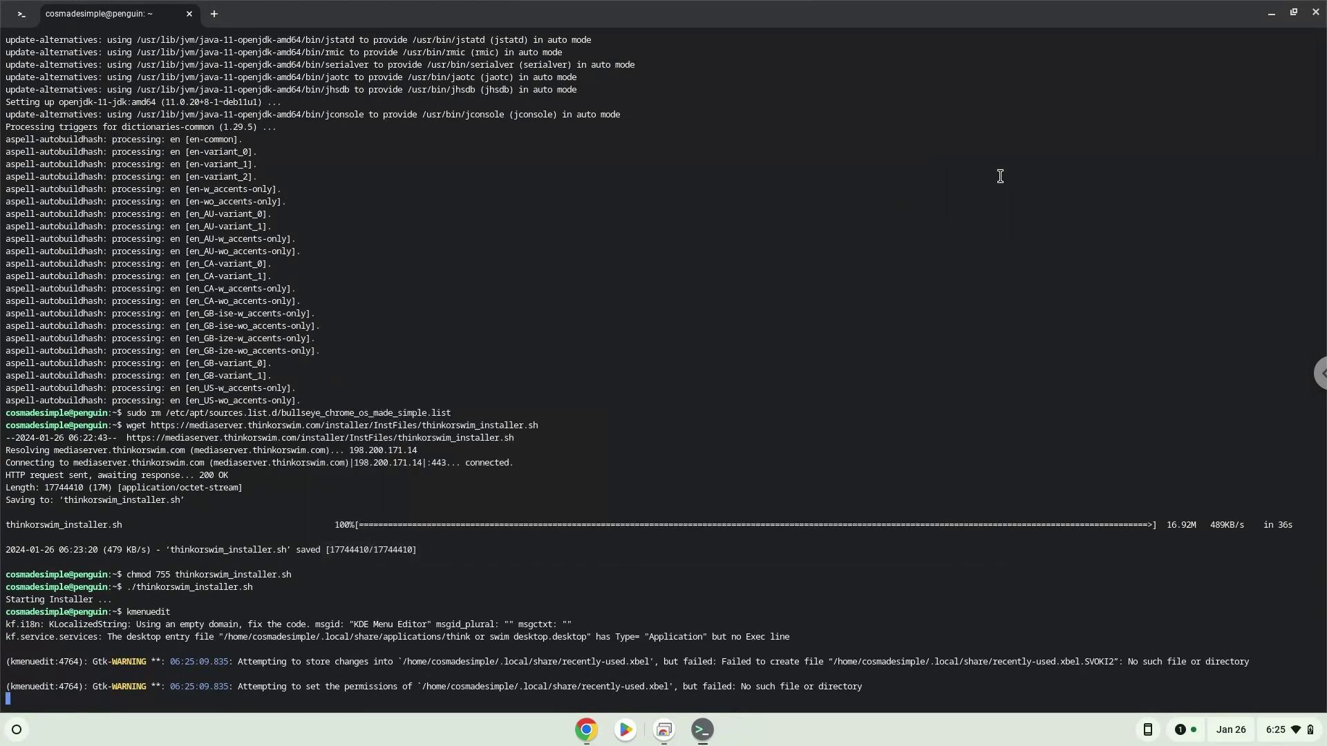
{"action": "left_click", "coordinate": [1312, 15]}
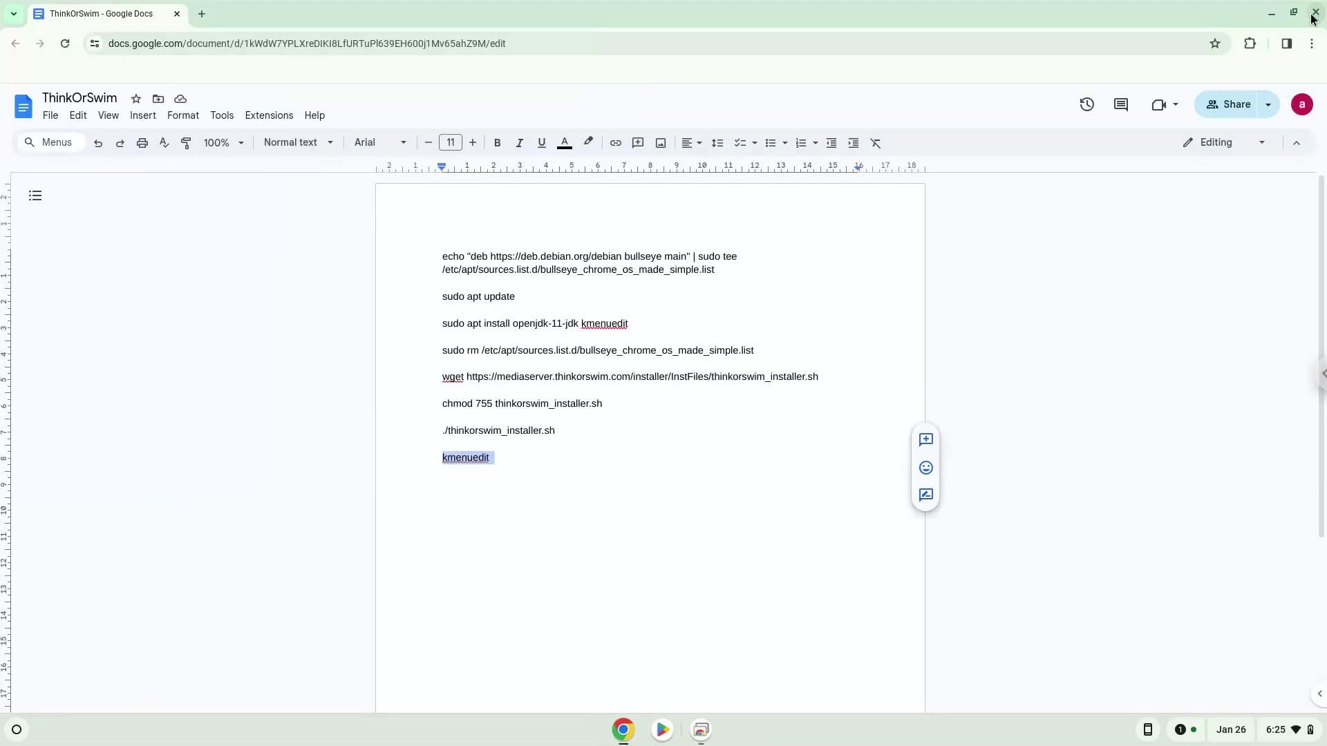
Step: Minimize the notes document and start thinkorswim from the Launcher's Linux apps folder
{"action": "left_click", "coordinate": [1275, 15]}
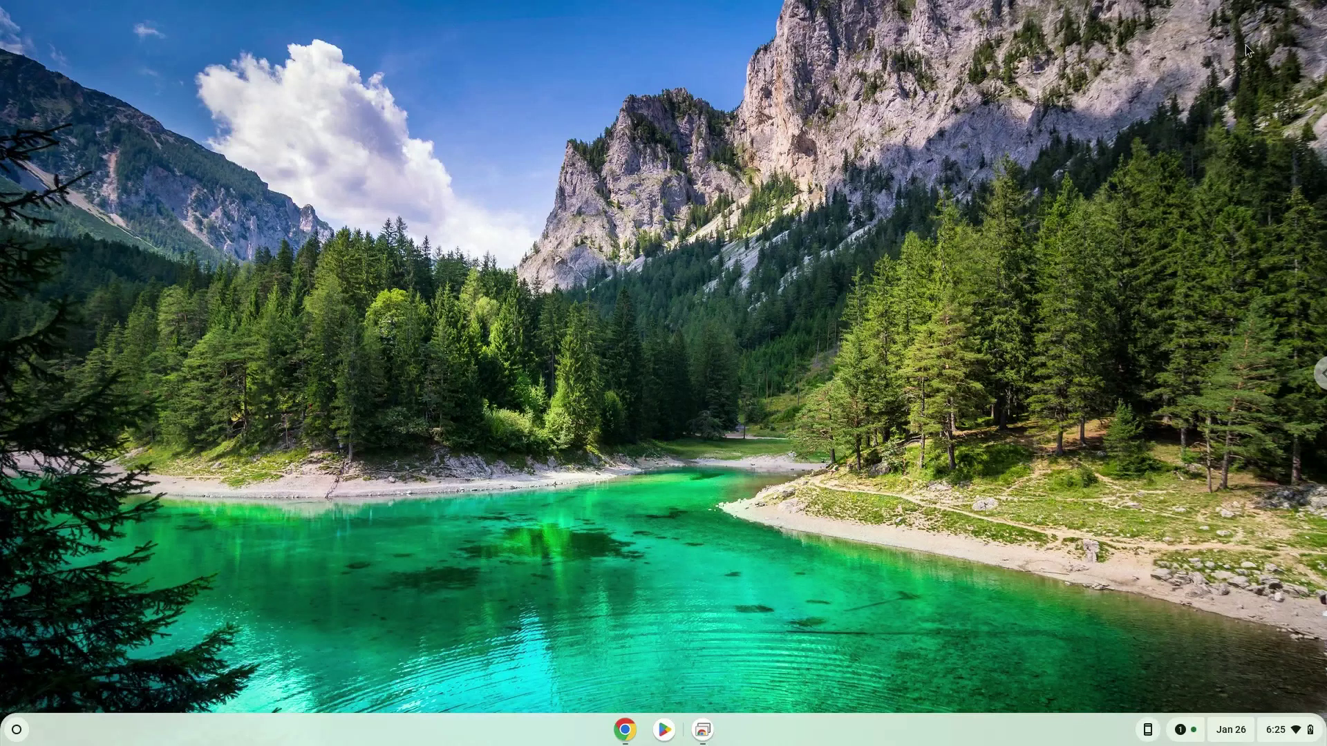
{"action": "left_click", "coordinate": [17, 729]}
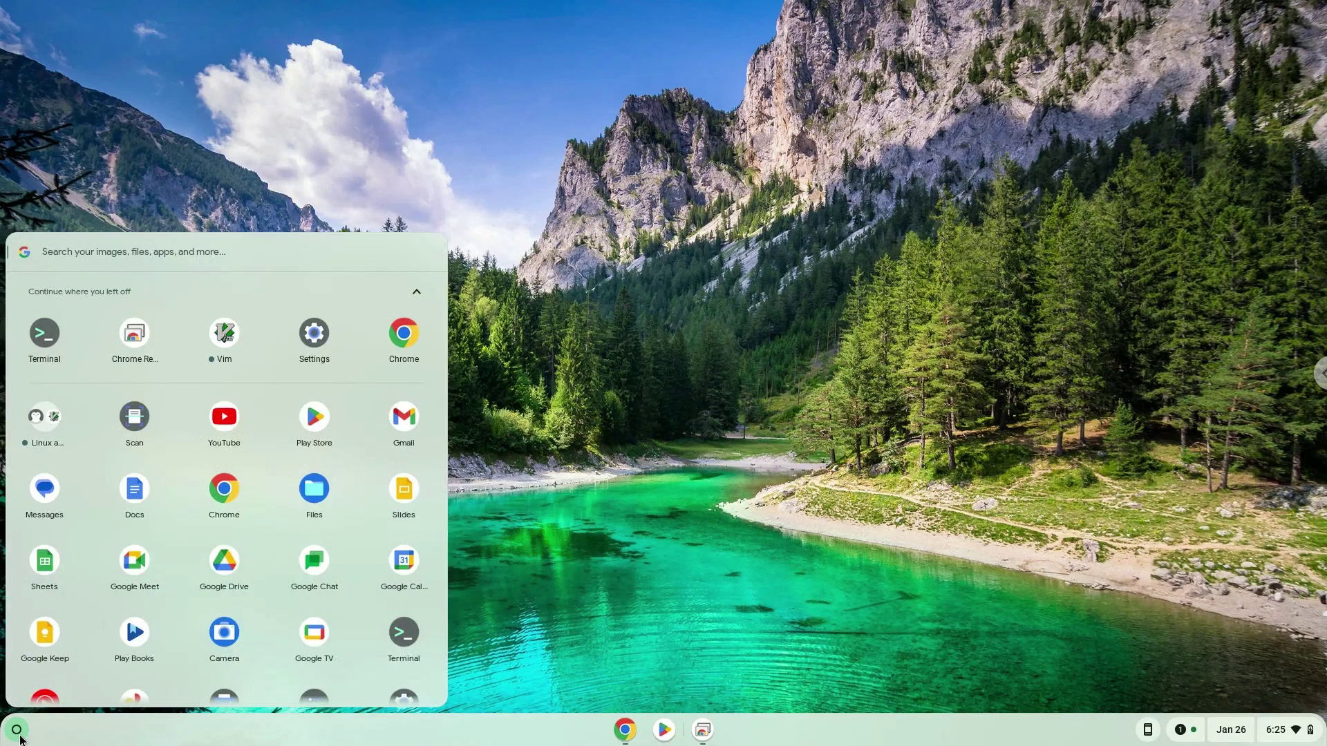
{"action": "left_click", "coordinate": [53, 425]}
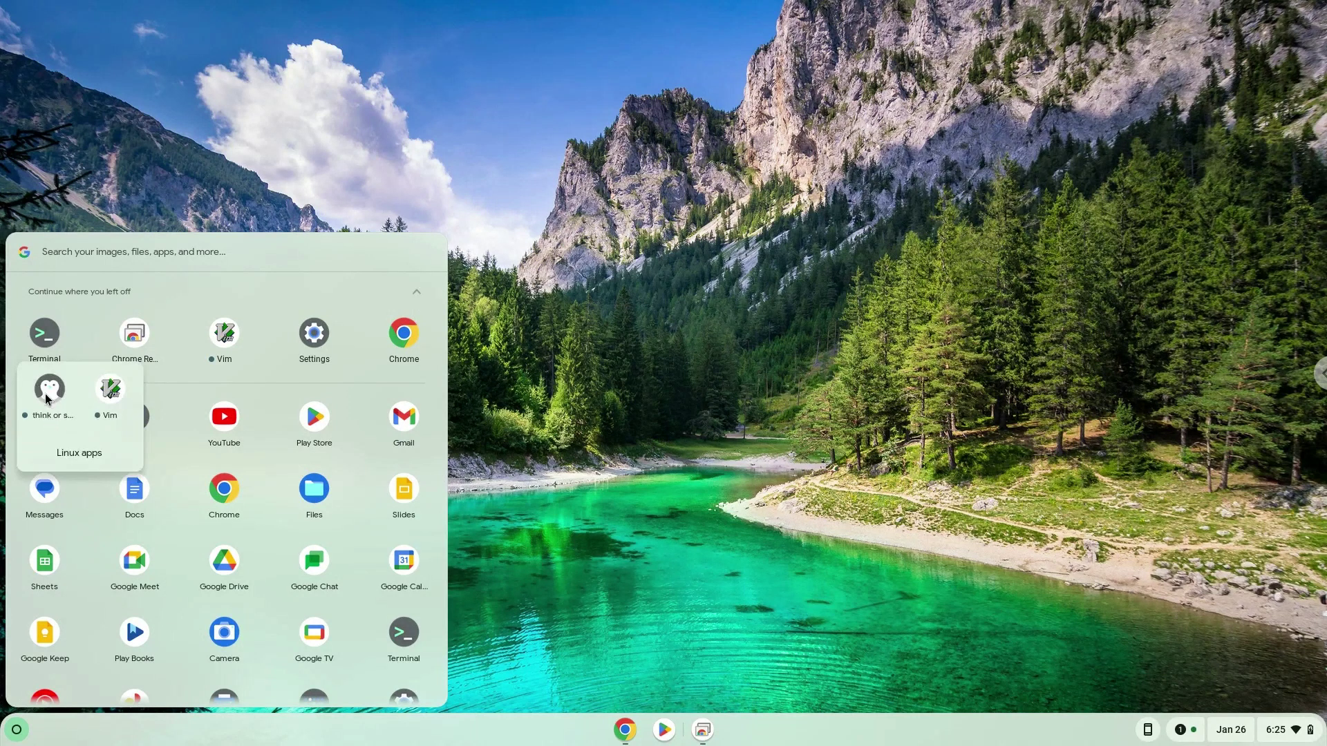
{"action": "left_click", "coordinate": [45, 395]}
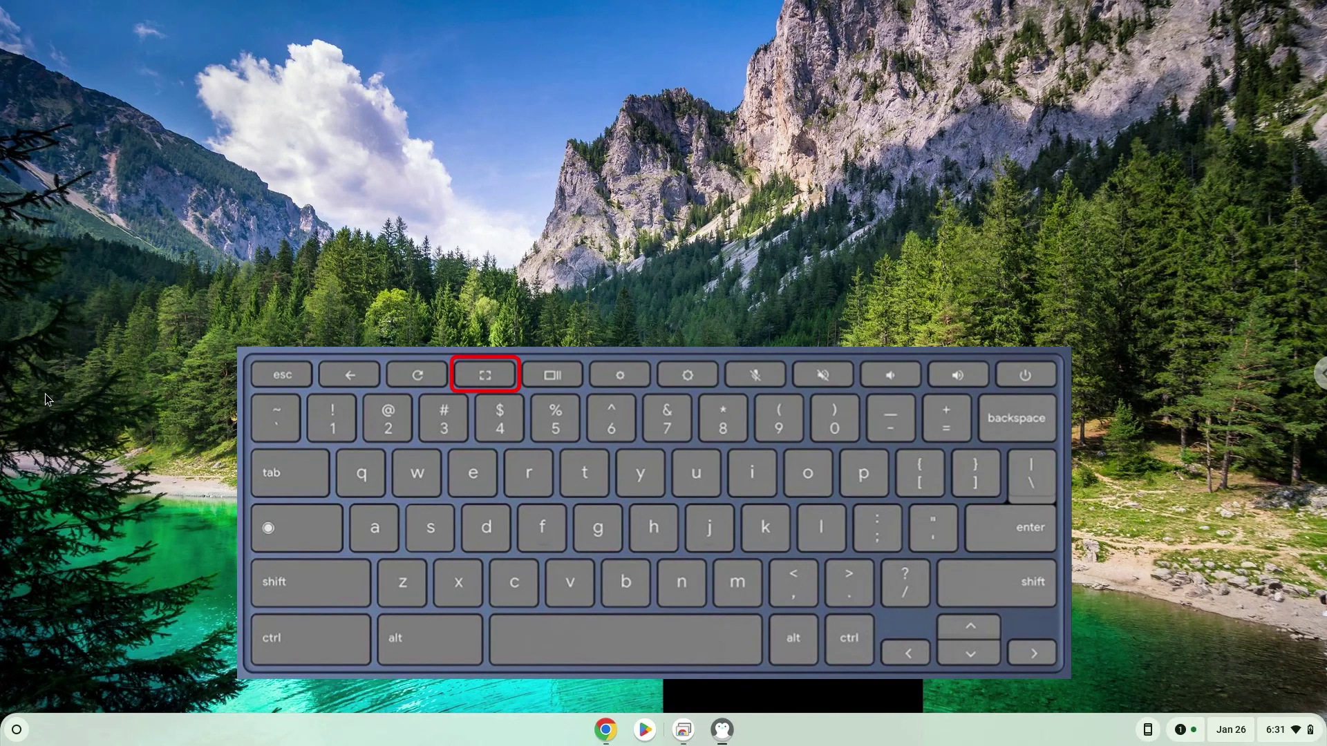
Step: Make thinkorswim fullscreen with F4 and switch its Welcome login from Live Trading to paperMoney
{"action": "key", "text": "F4"}
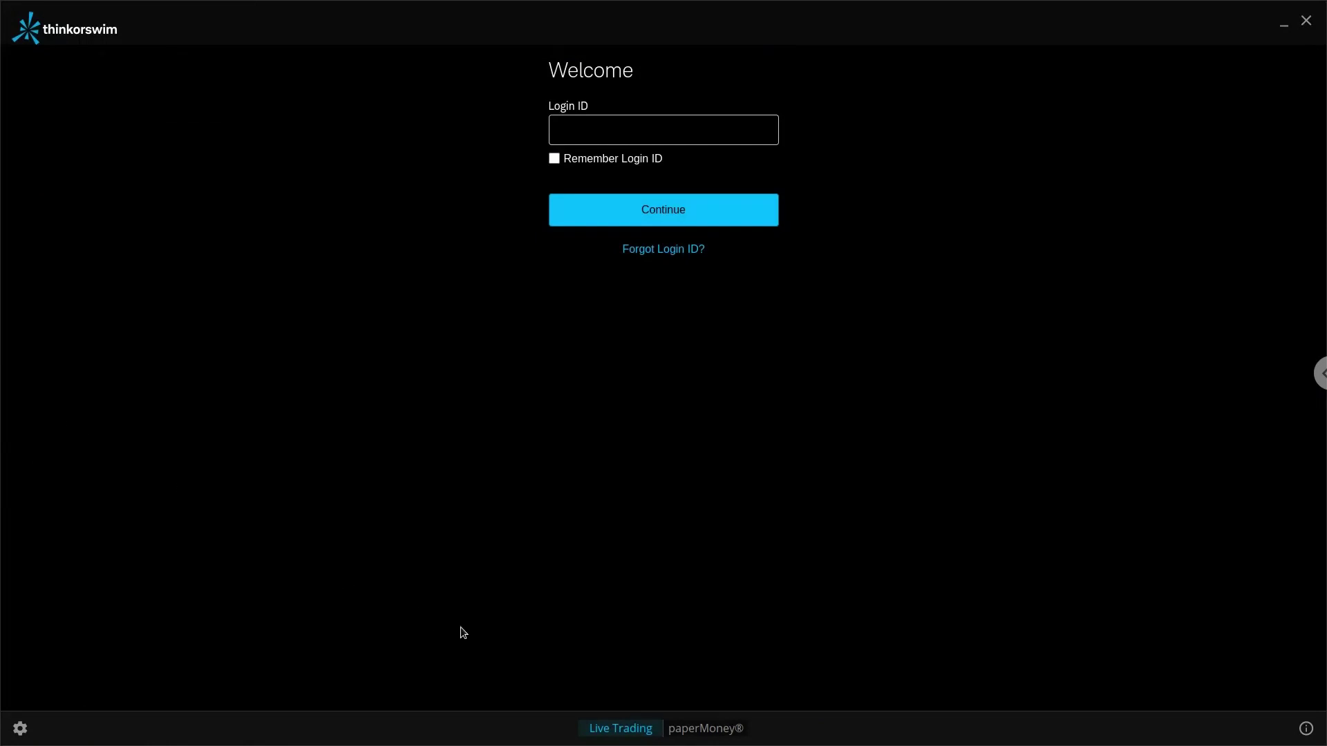
{"action": "left_click", "coordinate": [694, 731]}
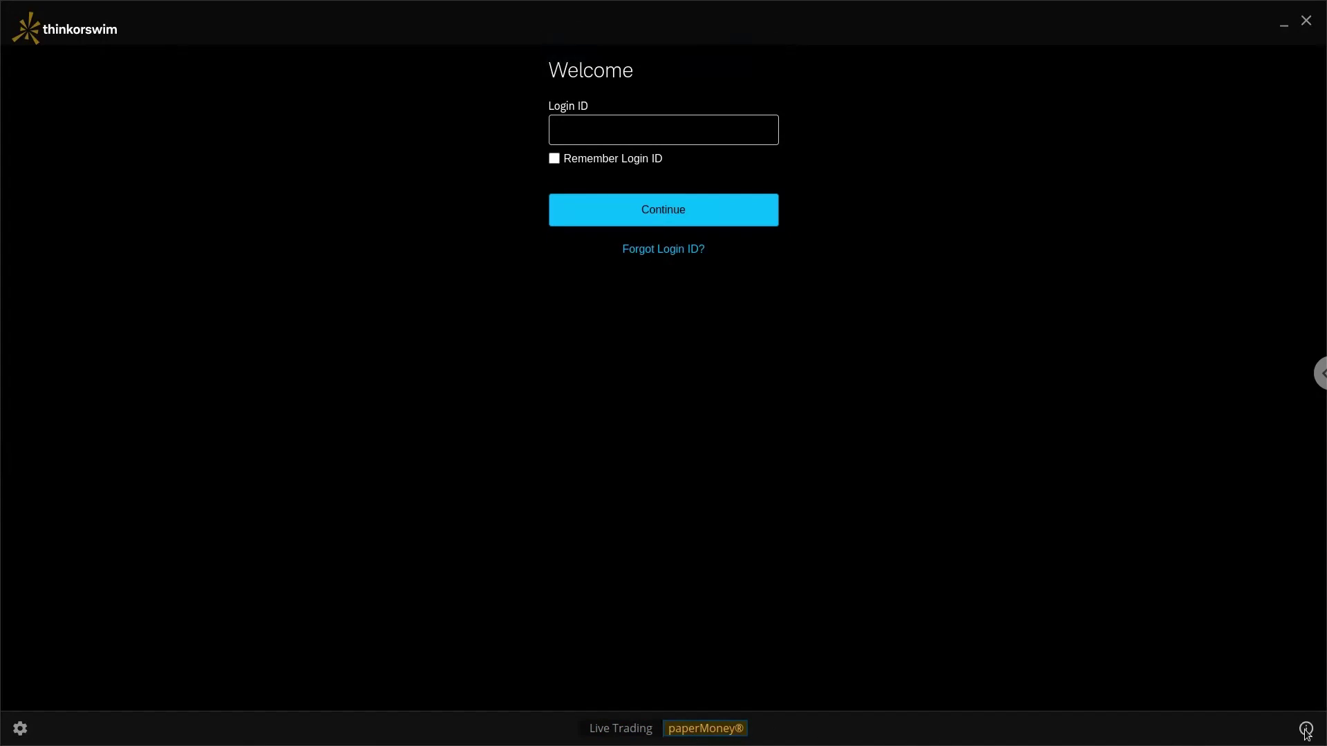
{"action": "mouse_move", "coordinate": [1306, 733]}
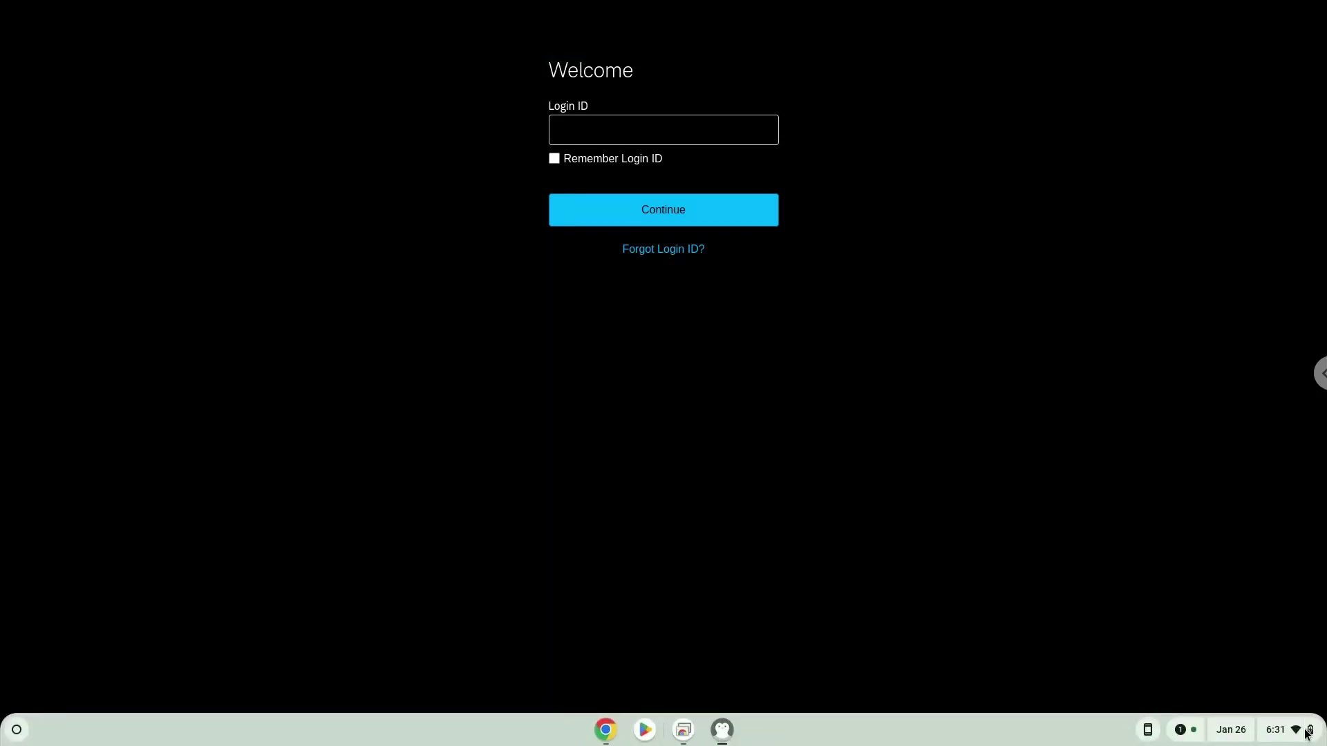